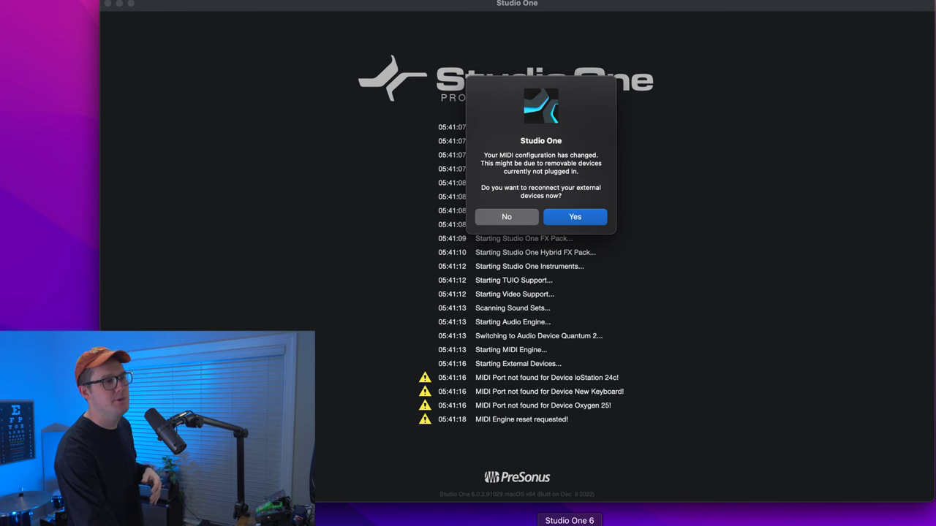
Decline reconnecting the external MIDI devices and open the audio device preferences
left_click(513, 224)
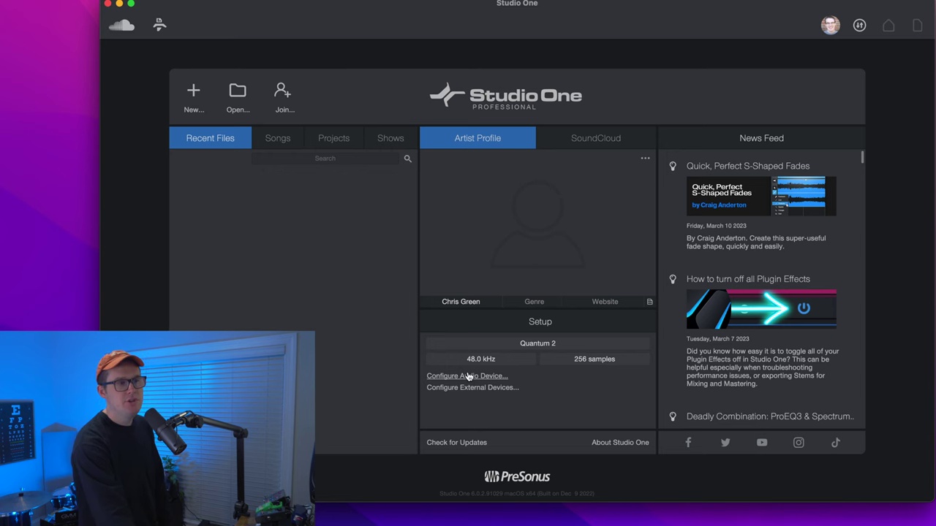
left_click(517, 350)
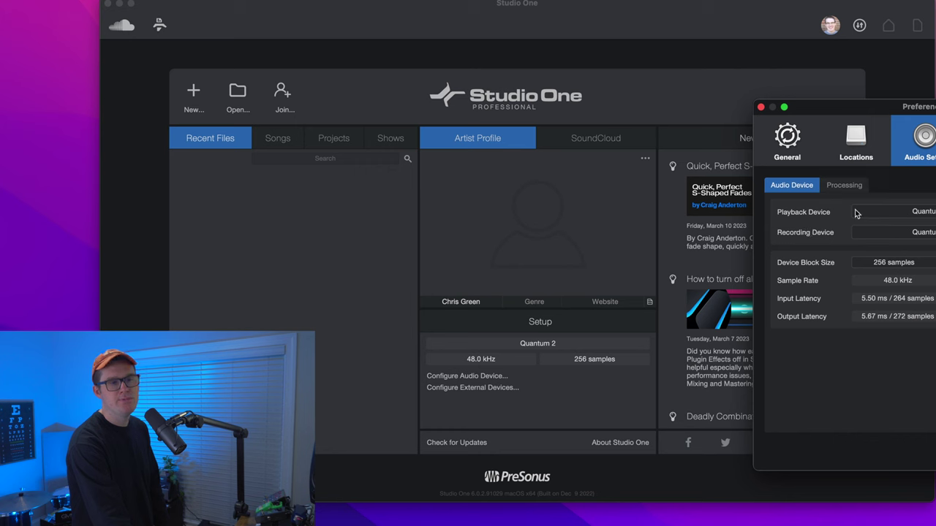
key("Escape")
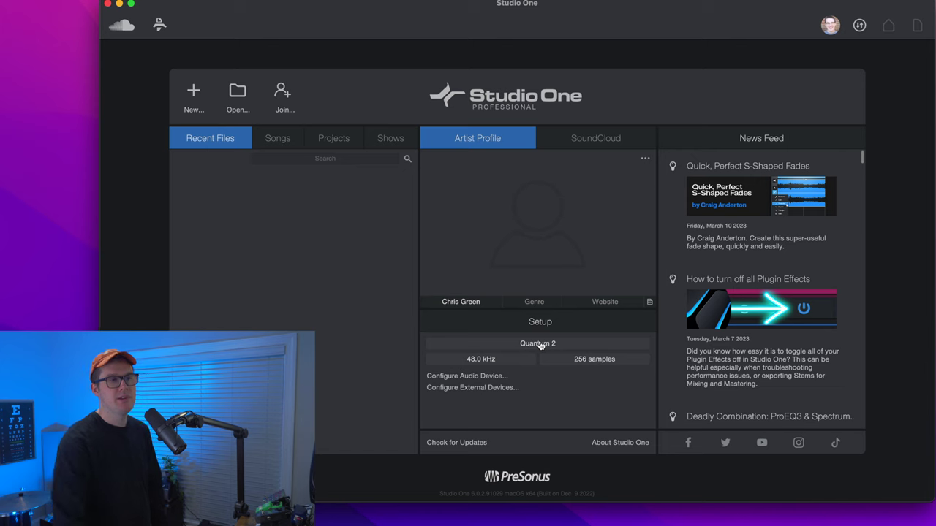
left_click(541, 345)
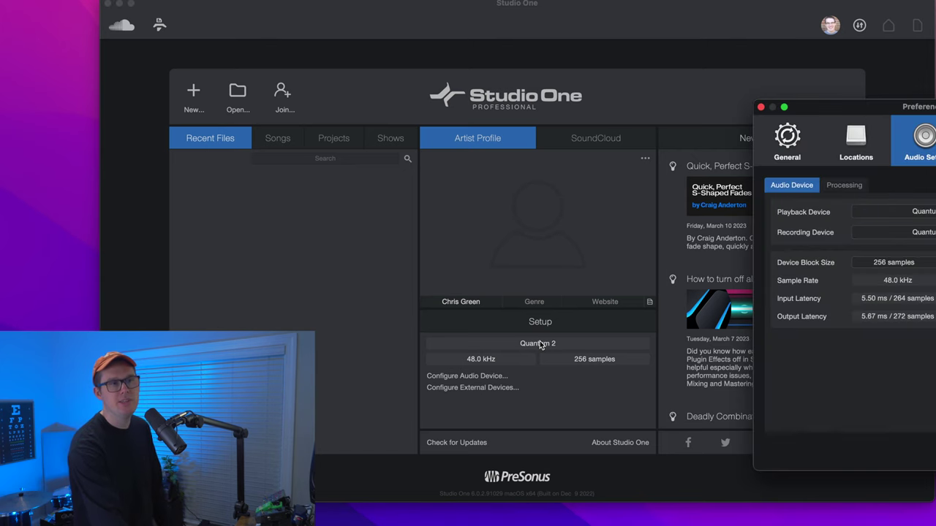
left_click_drag(850, 107, 459, 88)
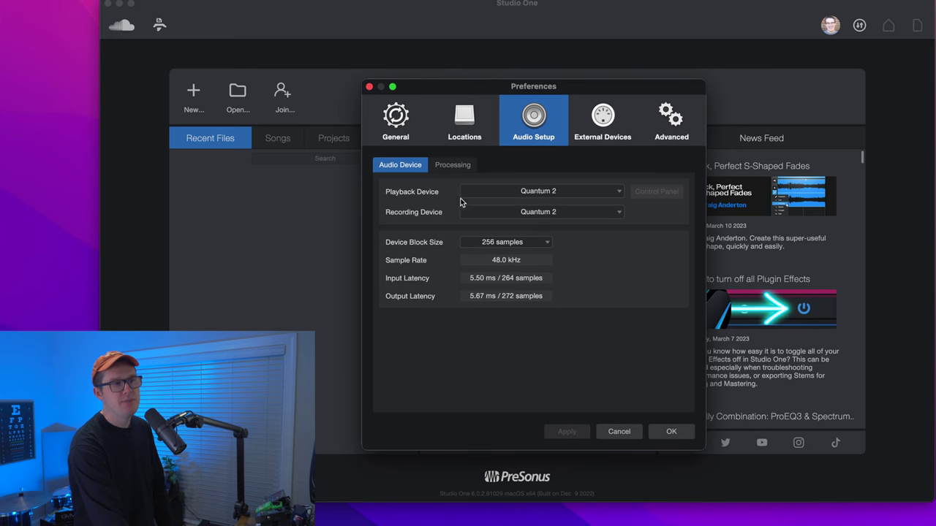
Select Quantum 2 as both the playback device and the recording device
left_click(508, 193)
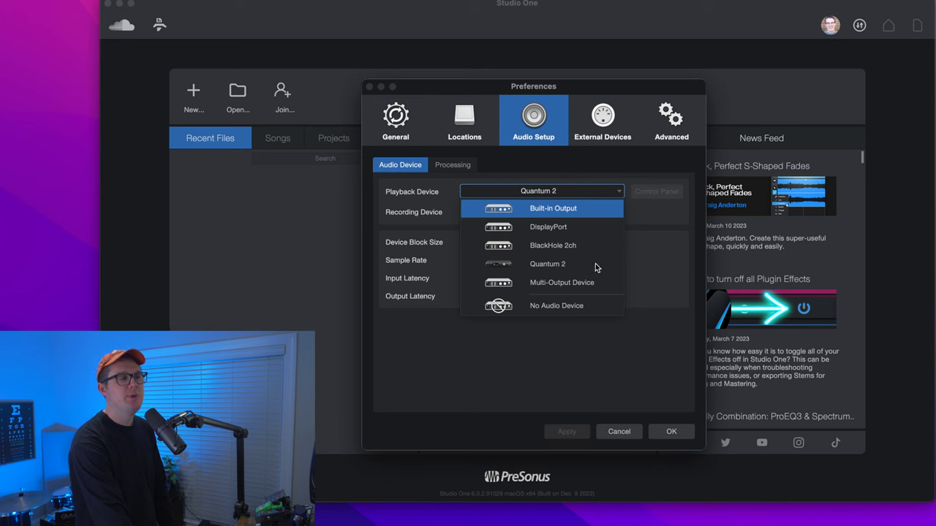
left_click(541, 268)
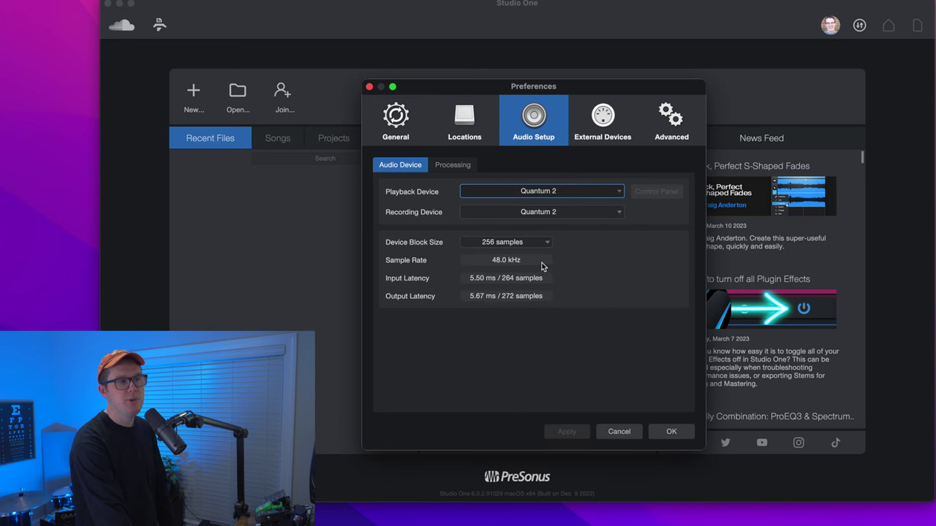
left_click(522, 214)
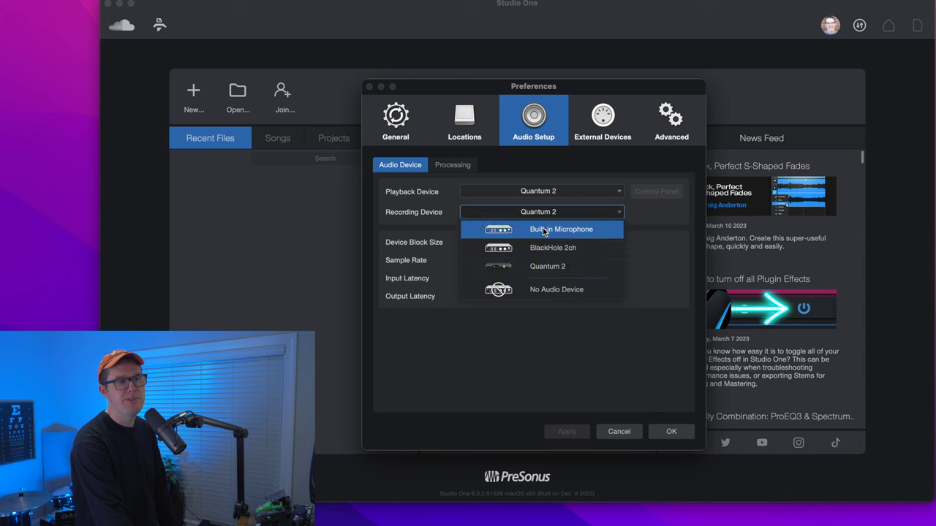
left_click(575, 272)
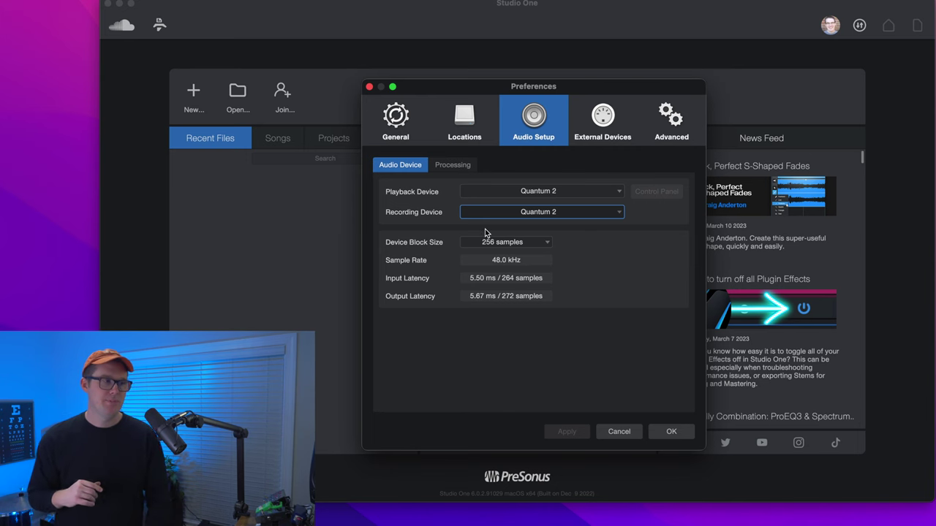
Review the available device block sizes and try a block size of 64 samples
left_click(545, 243)
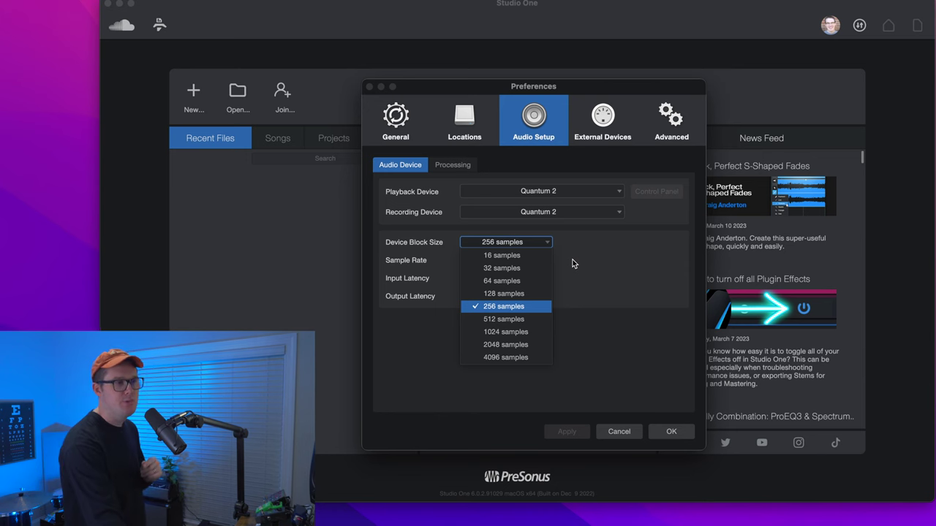
left_click(527, 242)
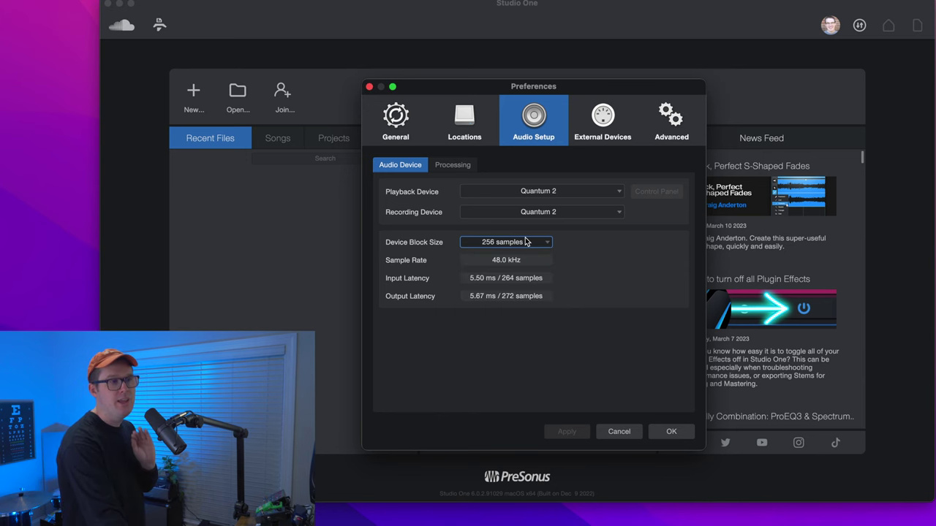
left_click(526, 242)
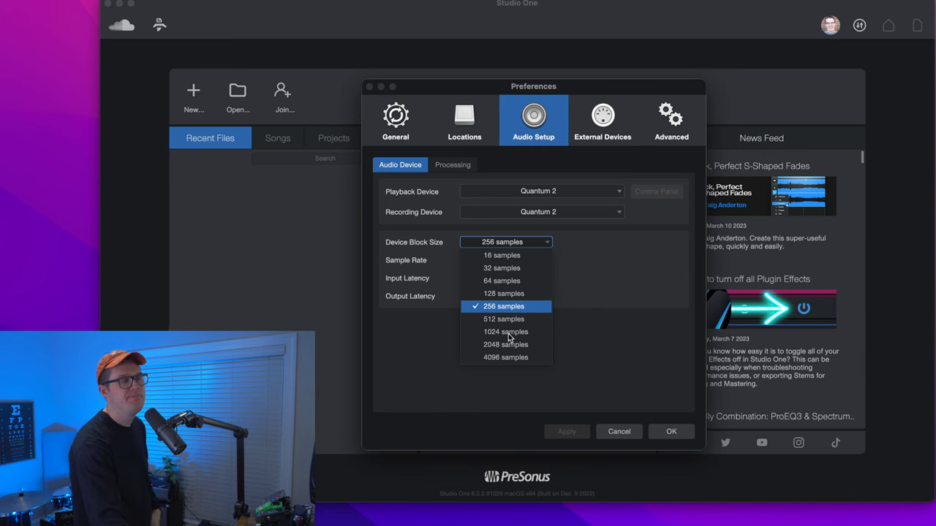
left_click(663, 276)
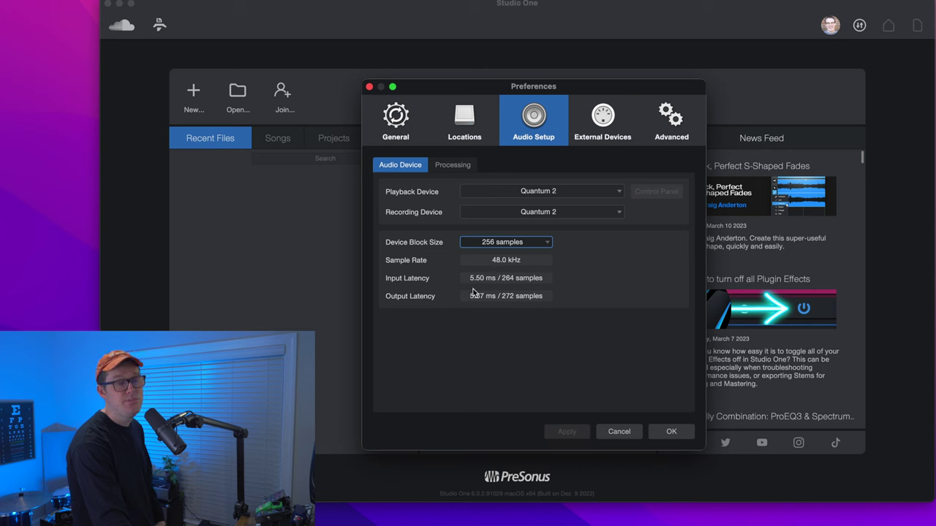
left_click(523, 244)
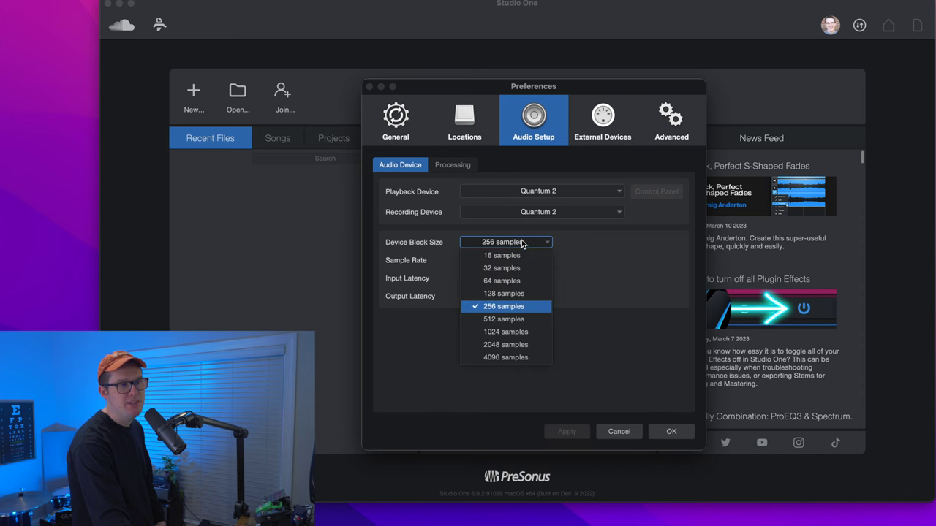
left_click(505, 281)
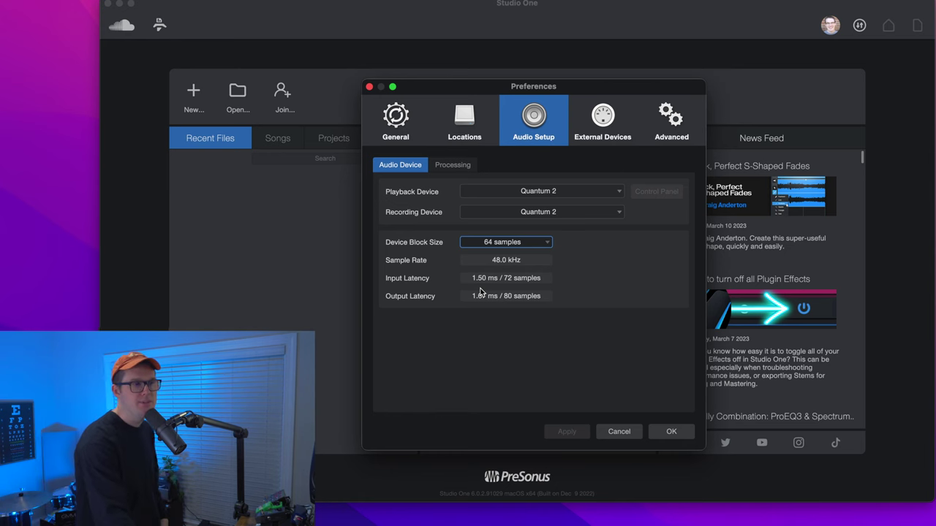
Set the device block size to 256 samples and accept the audio settings
left_click(525, 248)
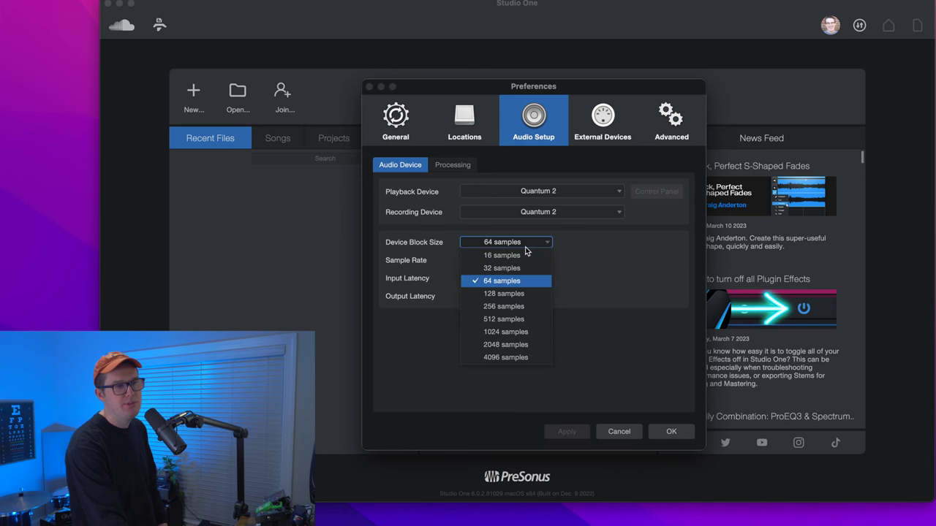
left_click(522, 307)
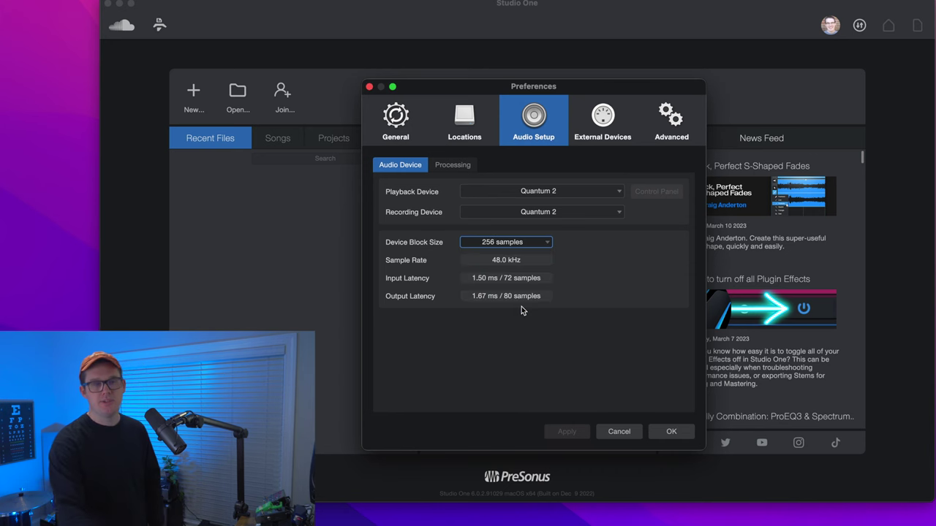
left_click(532, 128)
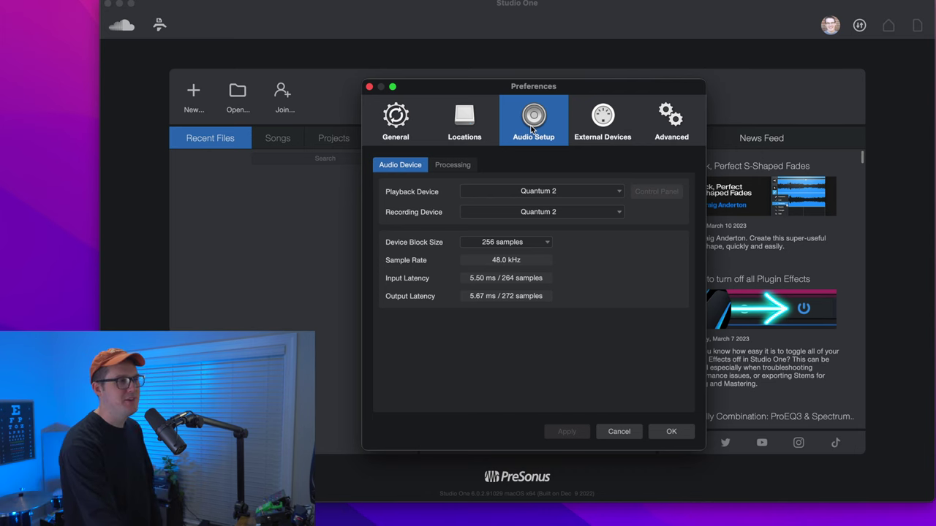
left_click(656, 432)
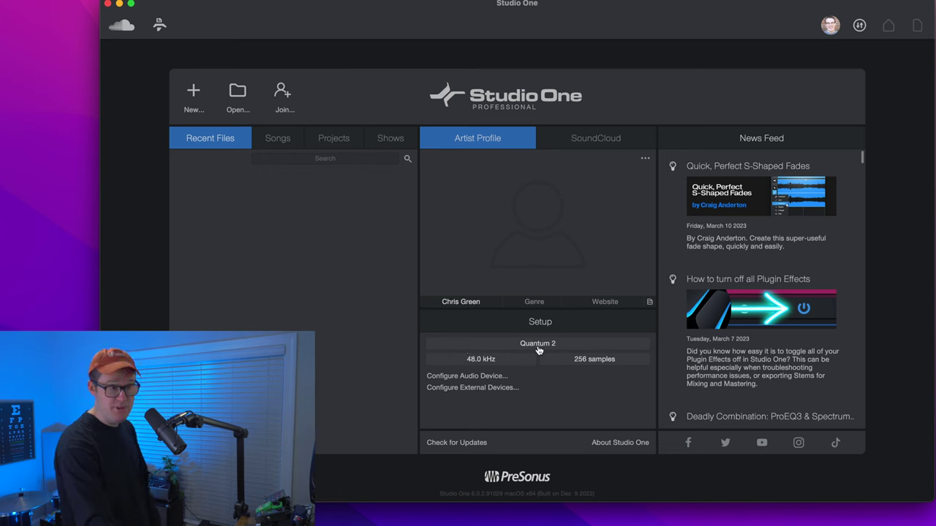
Start a new song from the Record and Mix template and name it "How Great Thou Art"
left_click(189, 95)
left_click_drag(760, 69, 443, 102)
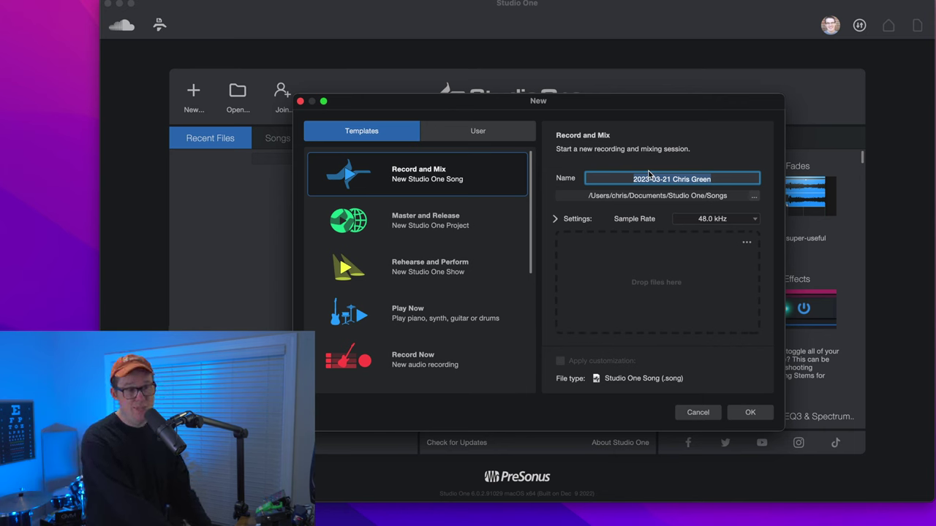
type("Ho")
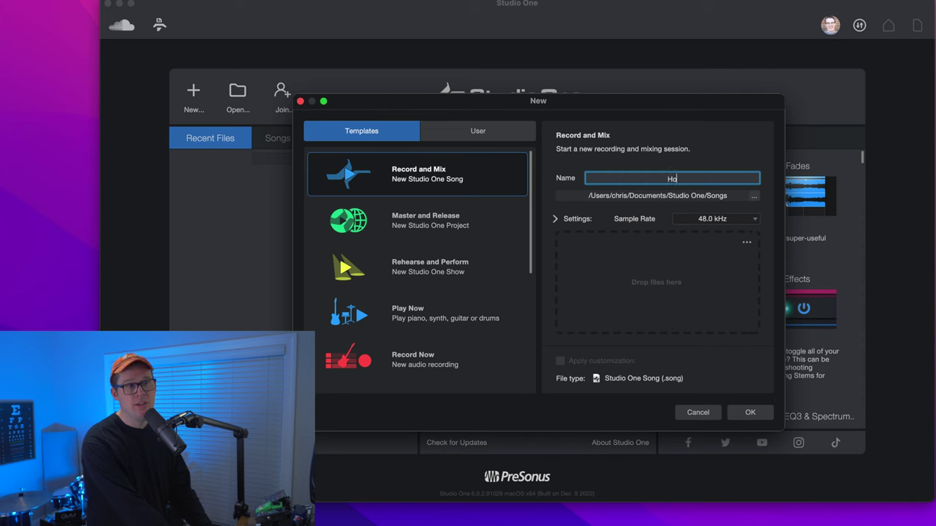
type("w Great Thou Ar")
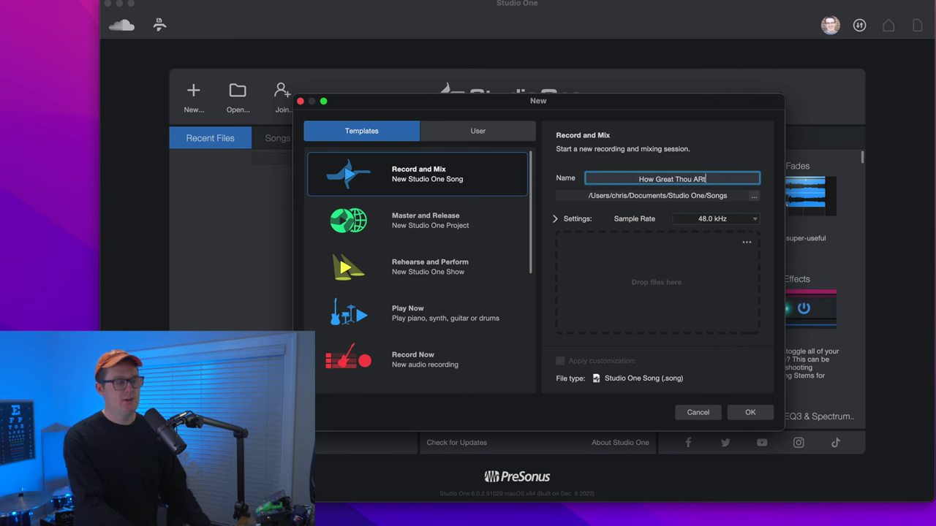
type("t")
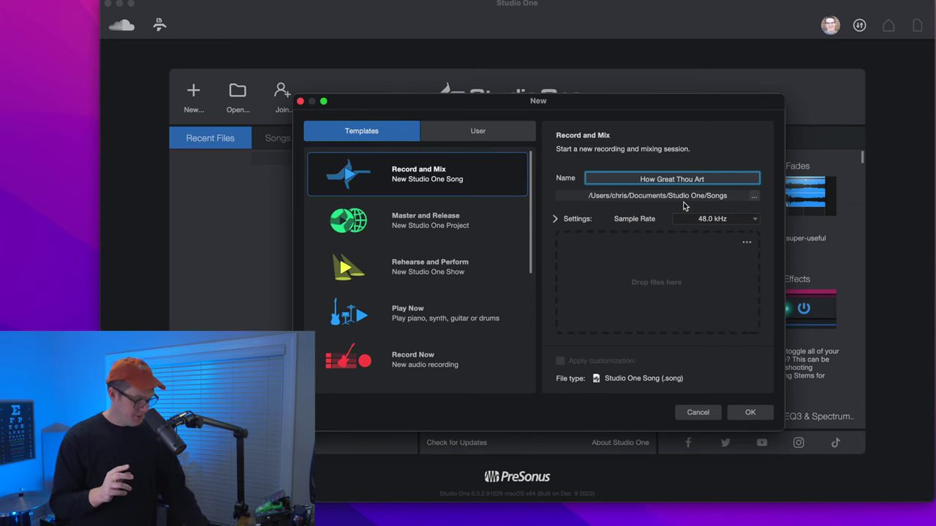
key("BackSpace")
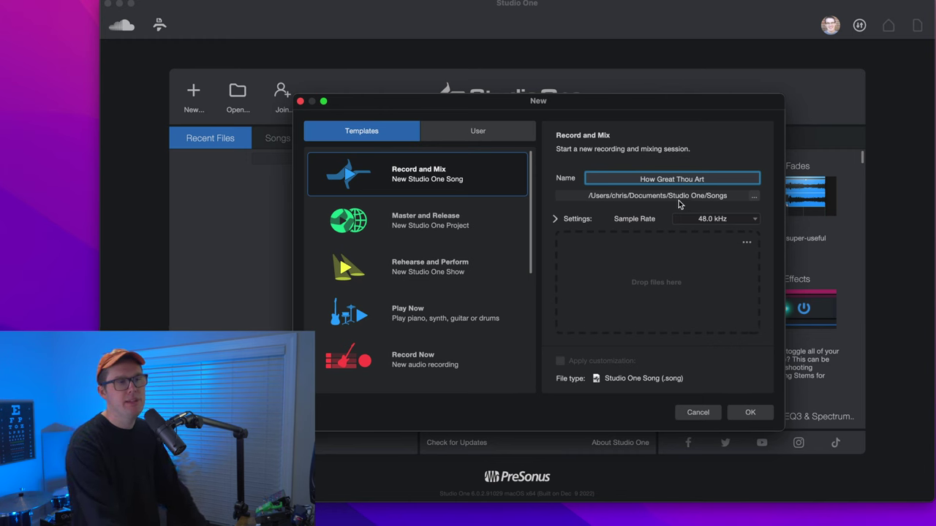
Review the extra song settings, choose a 48.0 kHz sample rate and create the song
left_click(554, 219)
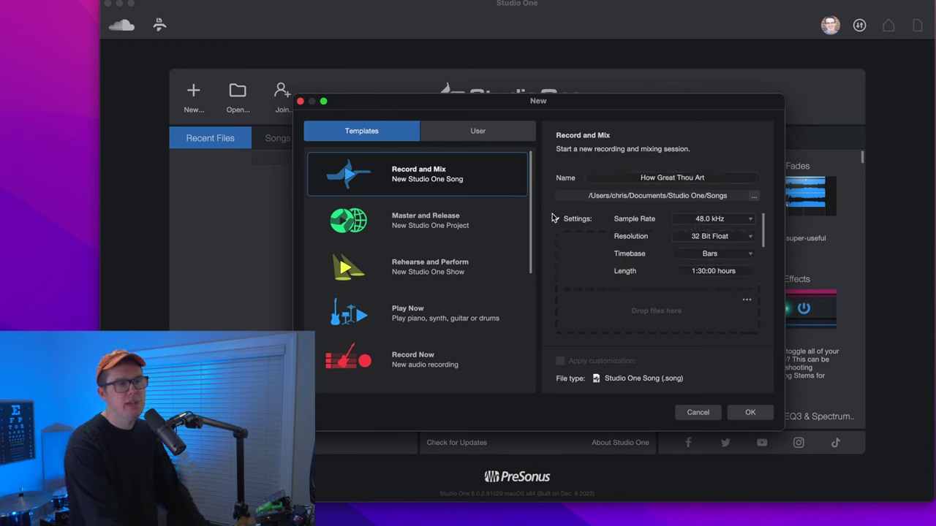
left_click(555, 219)
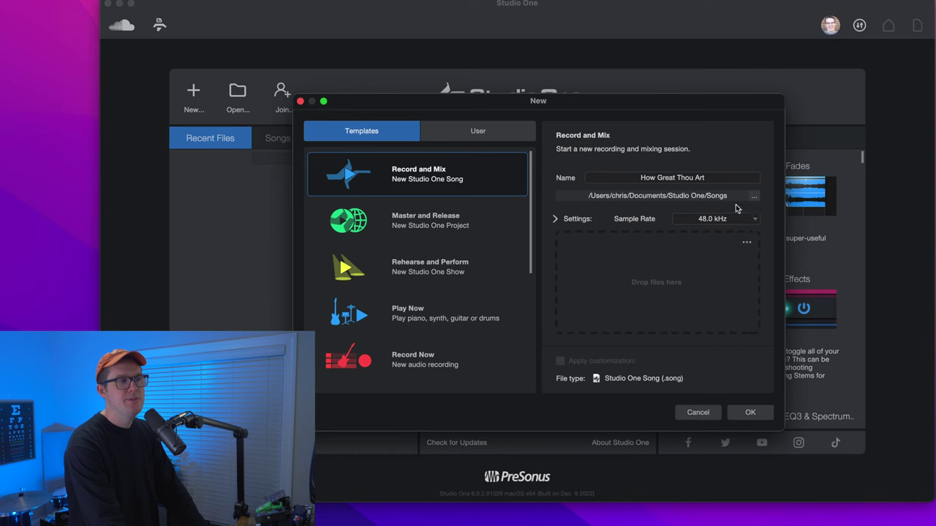
left_click(715, 219)
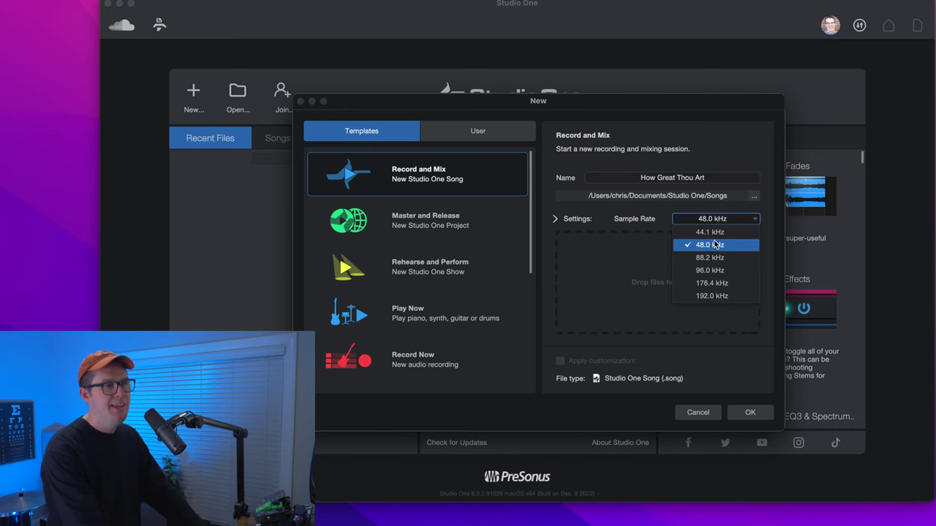
left_click(706, 245)
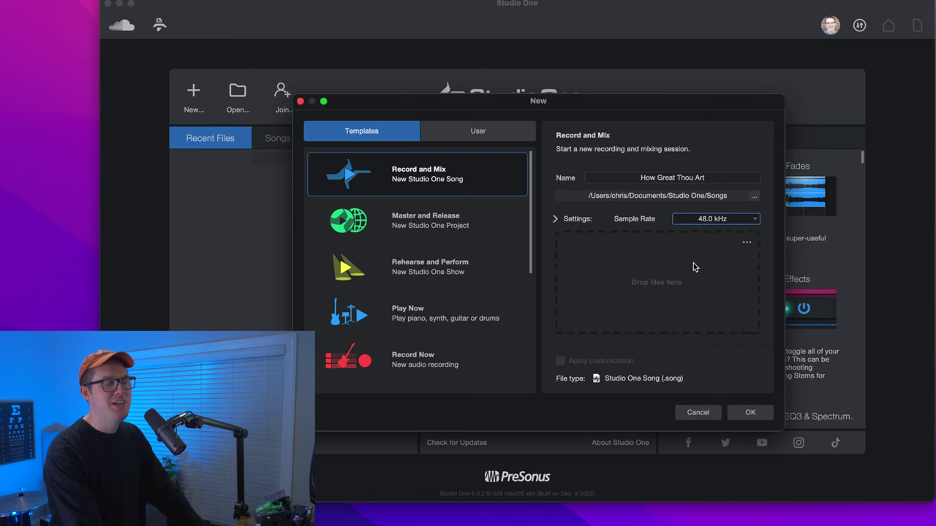
left_click(751, 414)
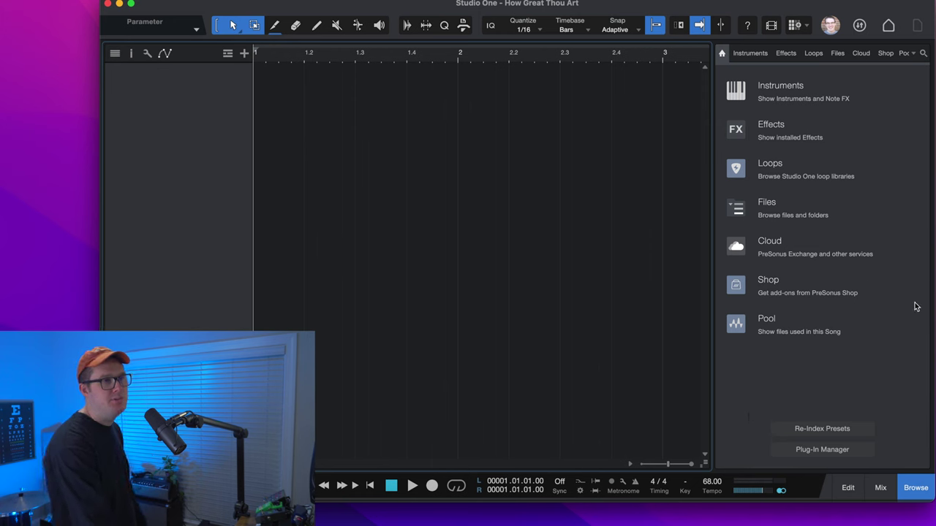
Hide the browser and show the mixing console below the arrangement
left_click(910, 490)
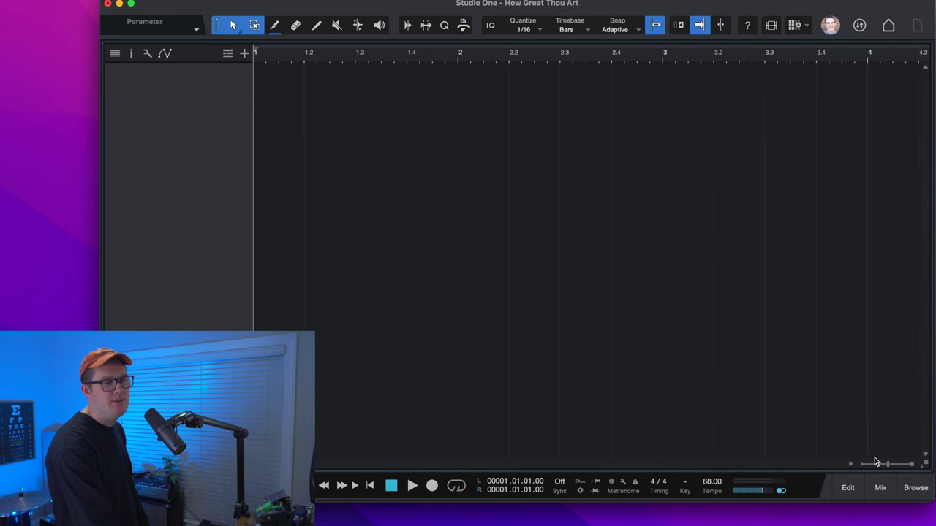
left_click(918, 493)
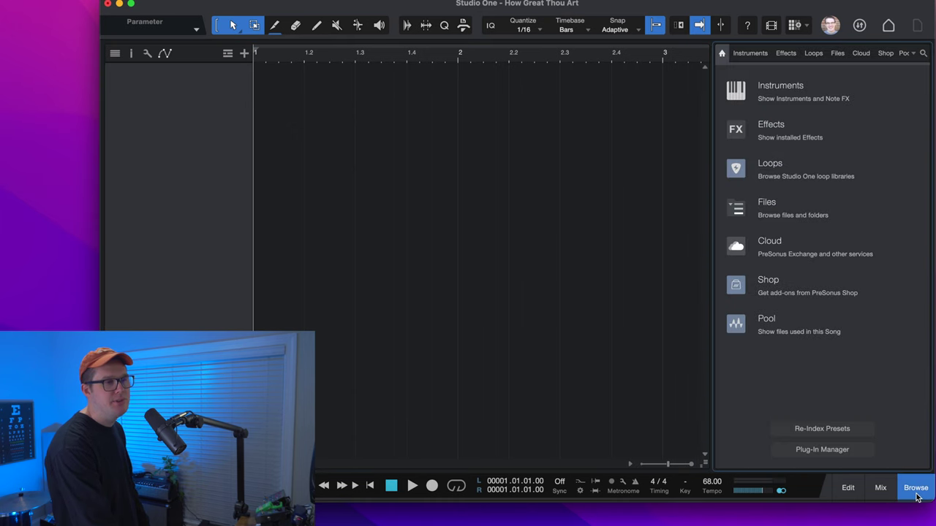
left_click(917, 490)
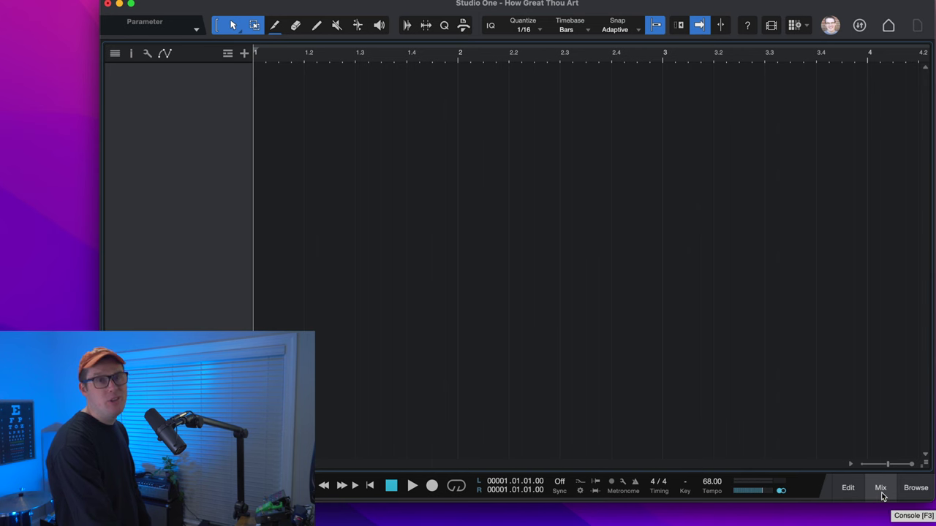
left_click(882, 494)
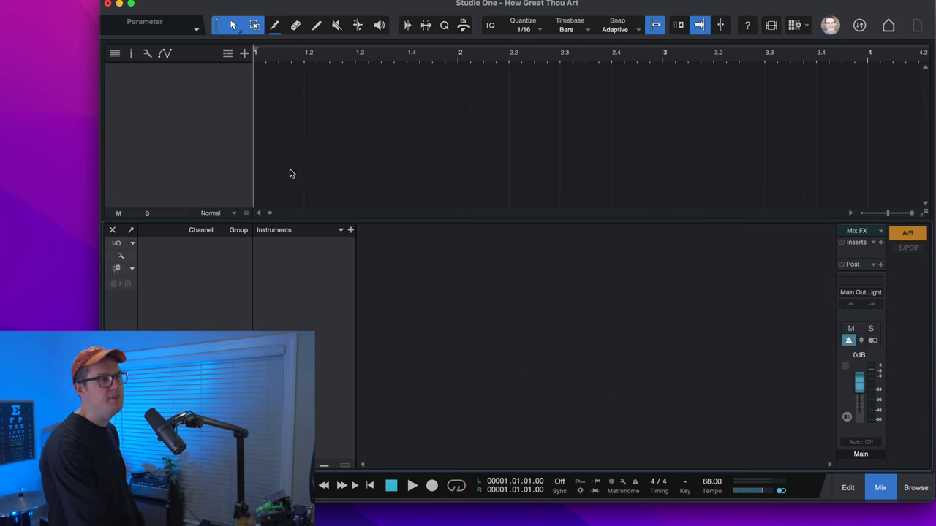
Start adding an audio track named Guitar with a count of 1 and choose yellow as its color
left_click(244, 54)
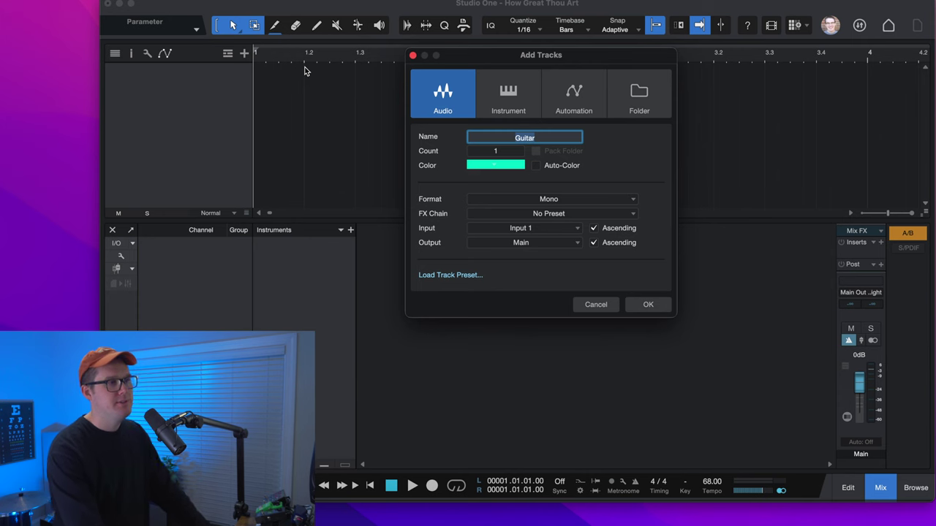
left_click(492, 151)
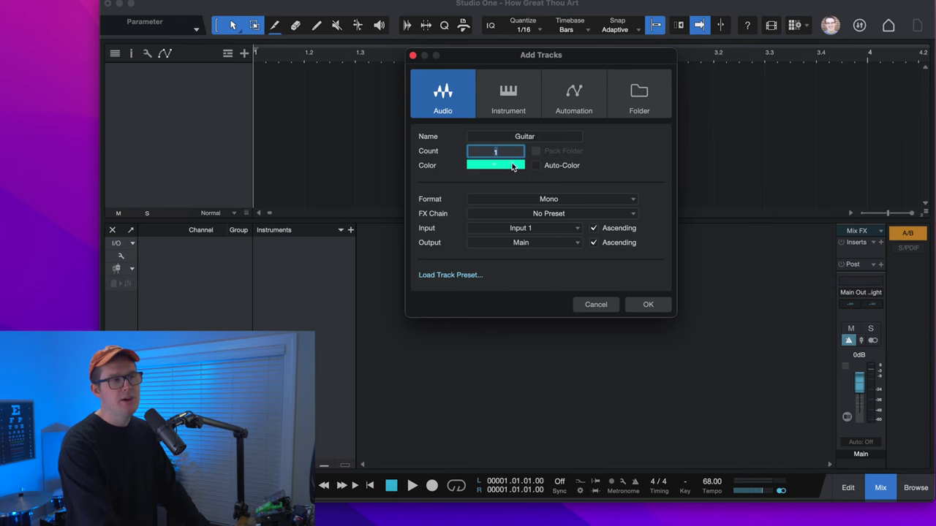
left_click(512, 166)
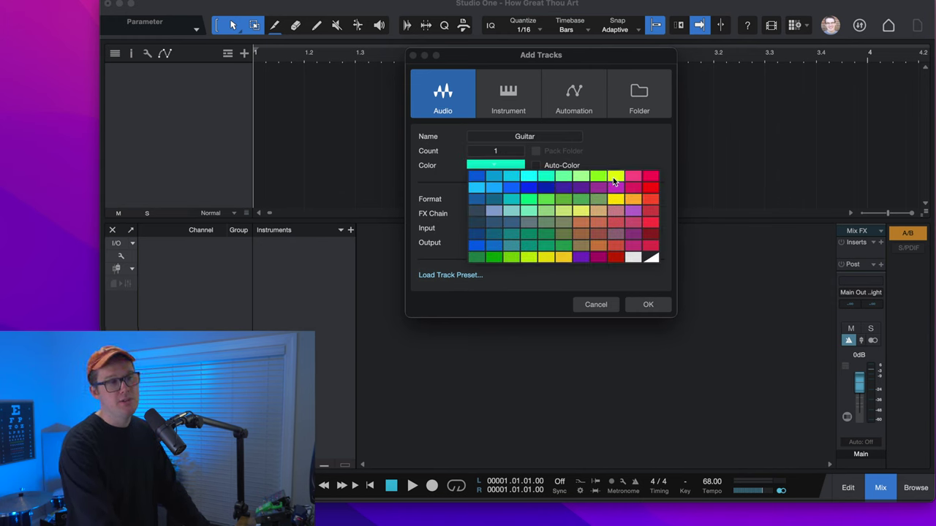
left_click(616, 199)
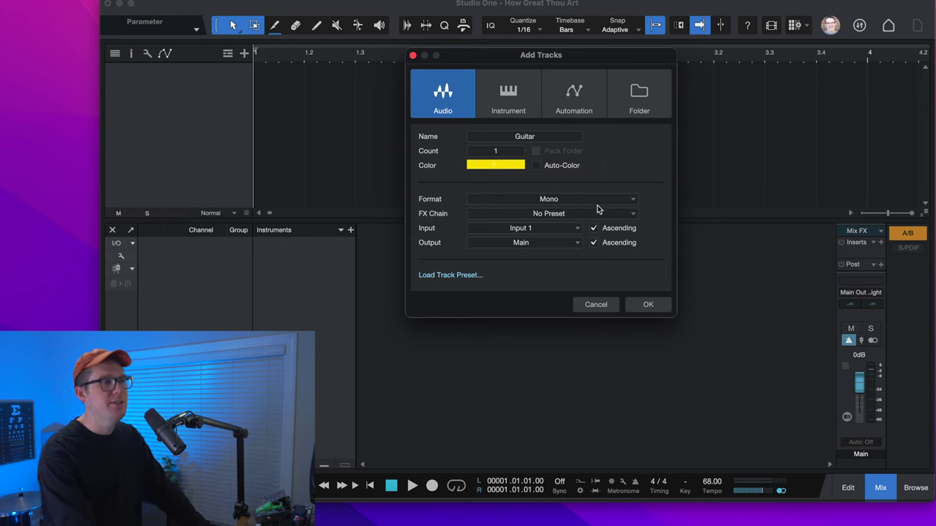
Choose the Mono format and No Preset as the FX chain for the Guitar track
left_click(531, 201)
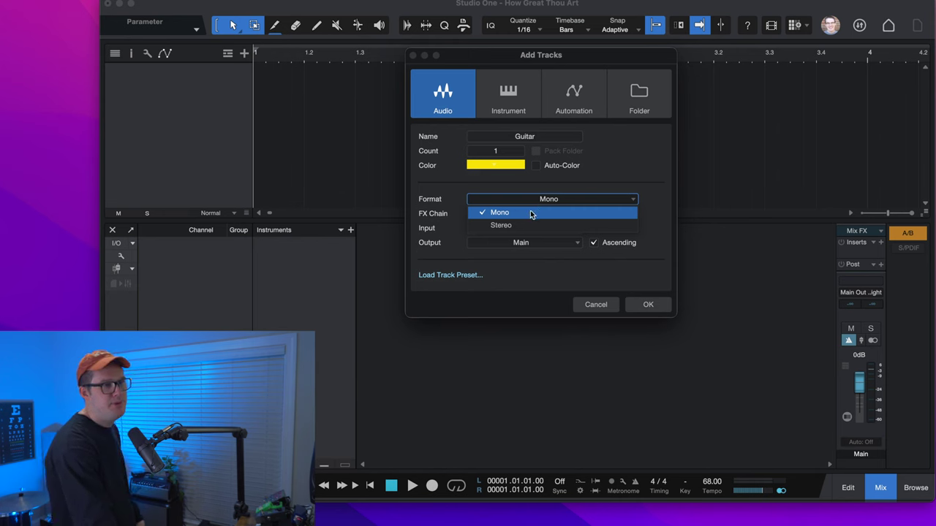
left_click(533, 211)
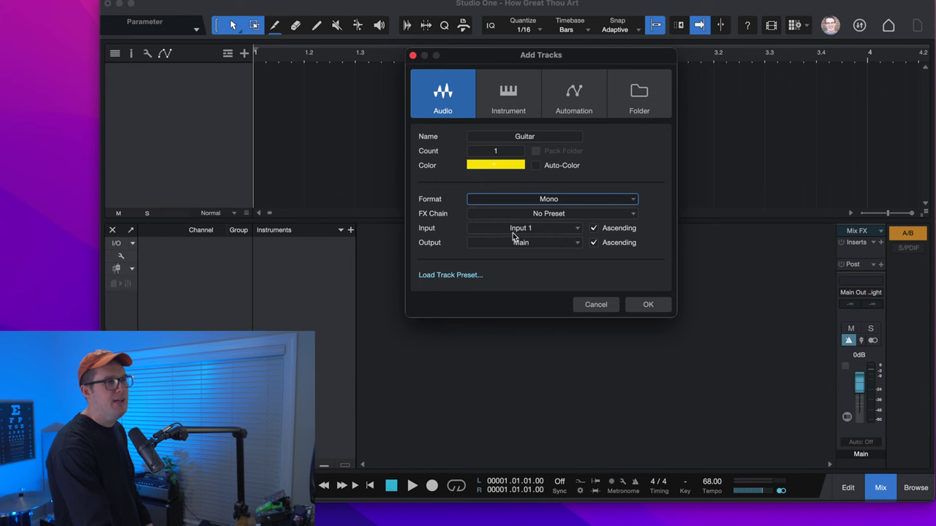
left_click(534, 216)
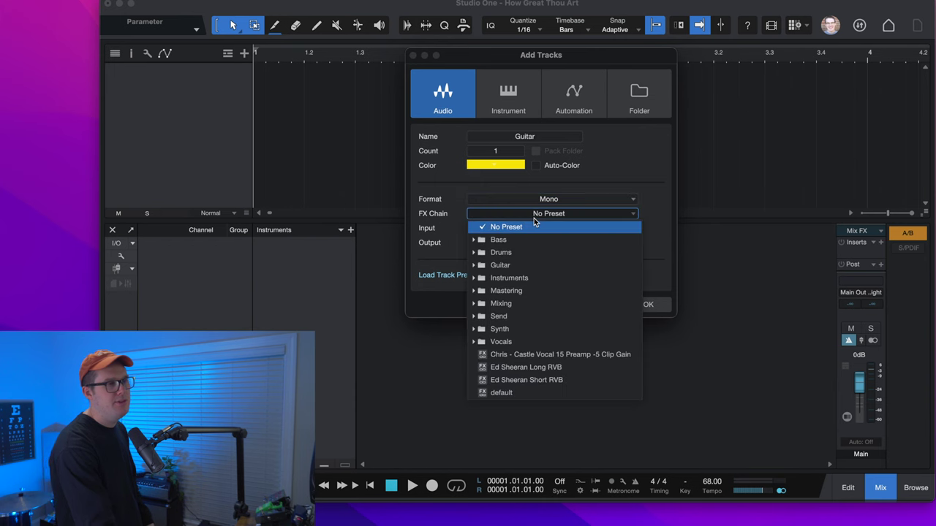
left_click(534, 221)
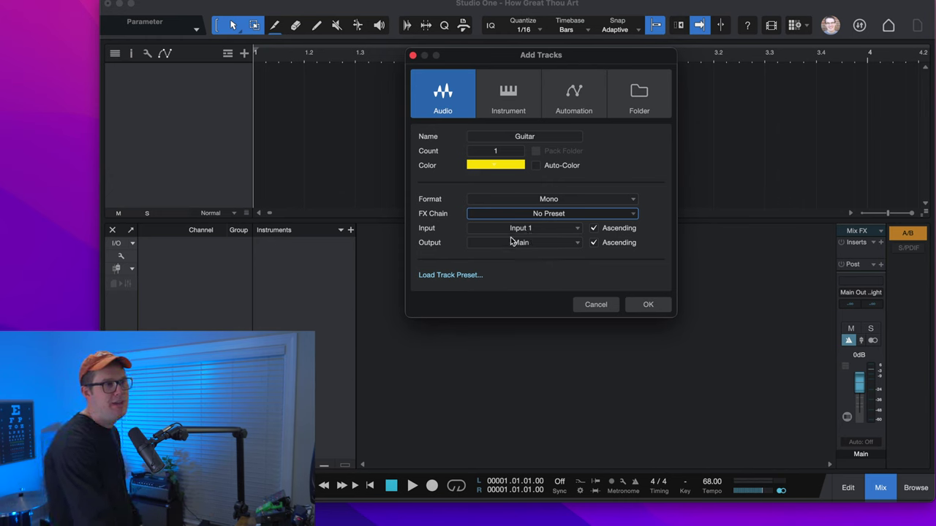
Assign Input 2 as the Guitar track's input and create the track
left_click(520, 230)
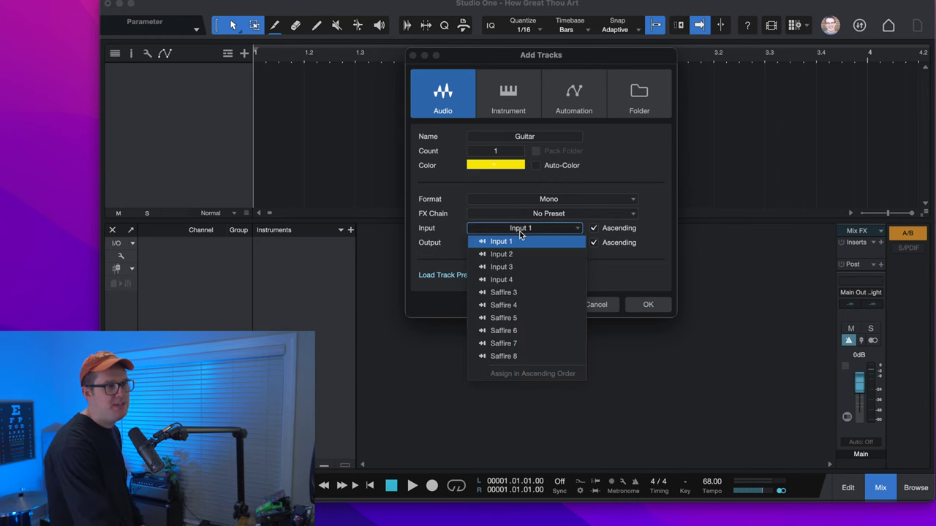
left_click(520, 231)
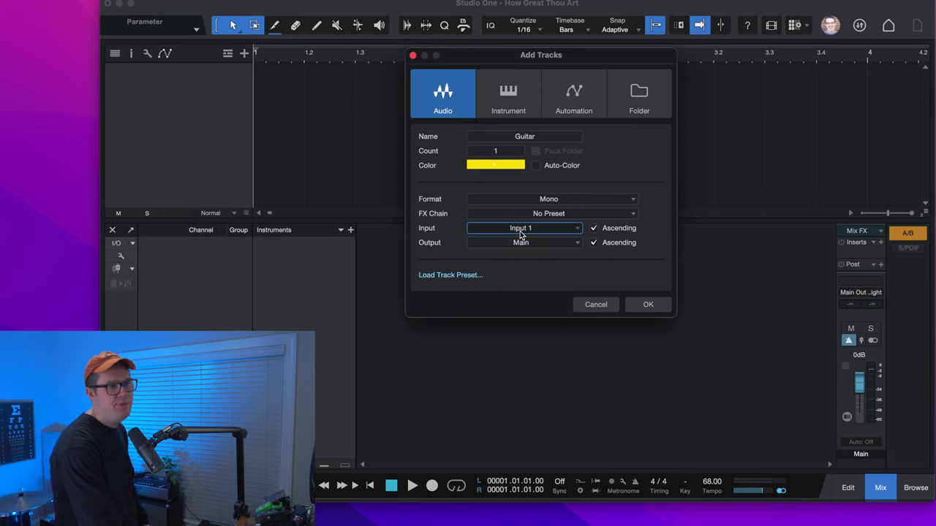
left_click(520, 231)
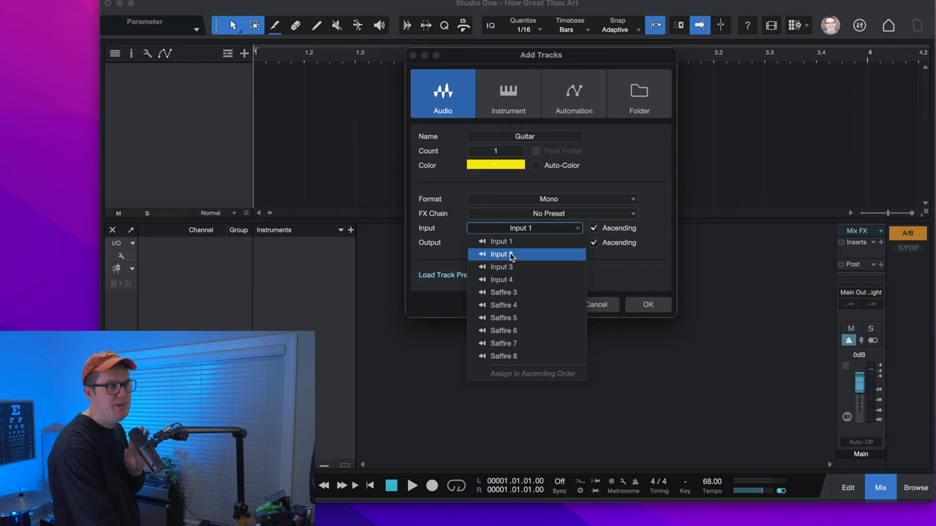
left_click(511, 255)
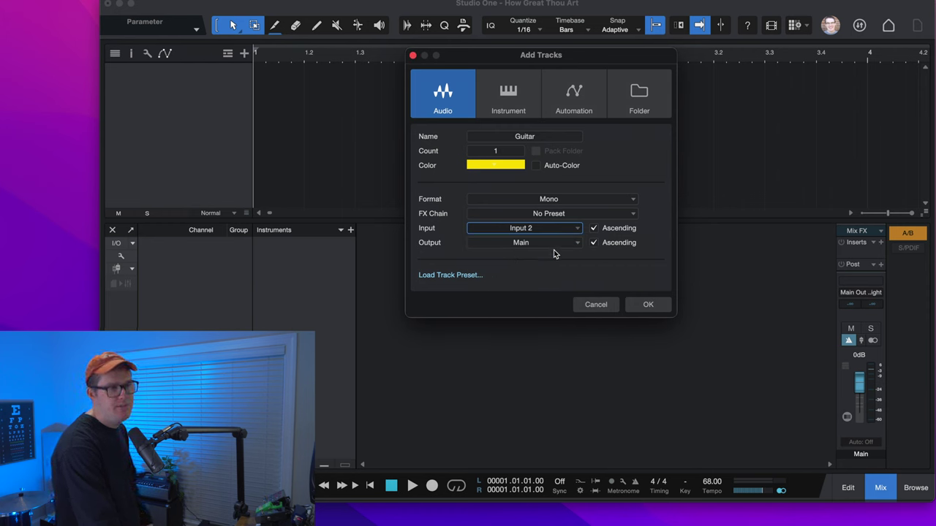
left_click(655, 305)
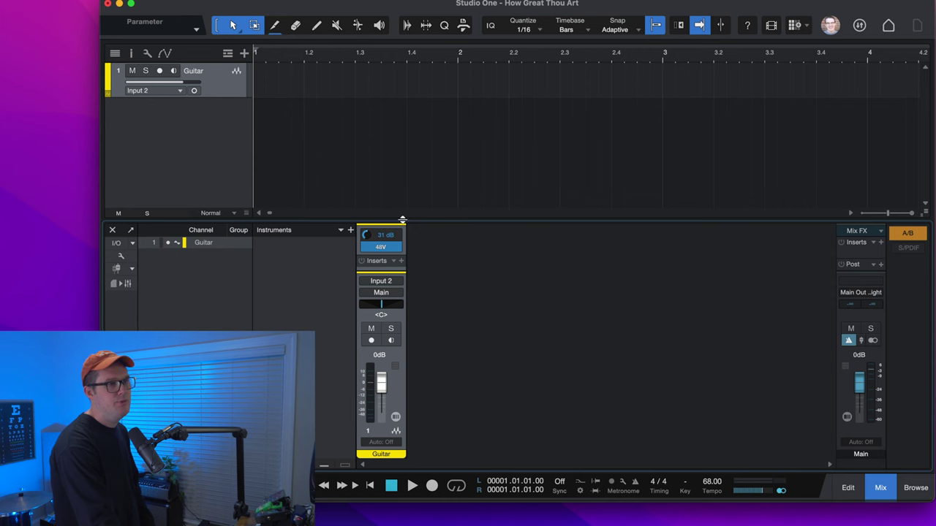
Make the mixing console taller and duplicate the Guitar track without its contents
left_click_drag(399, 220, 392, 178)
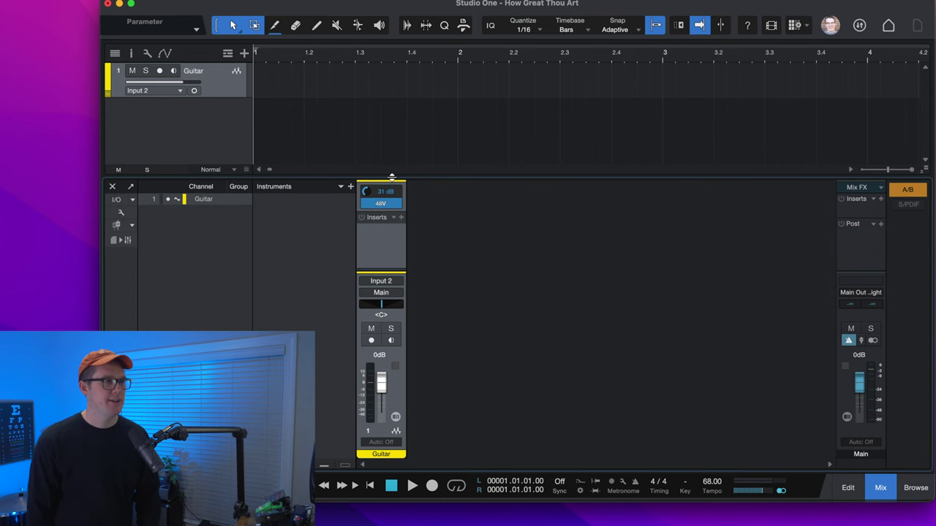
right_click(226, 88)
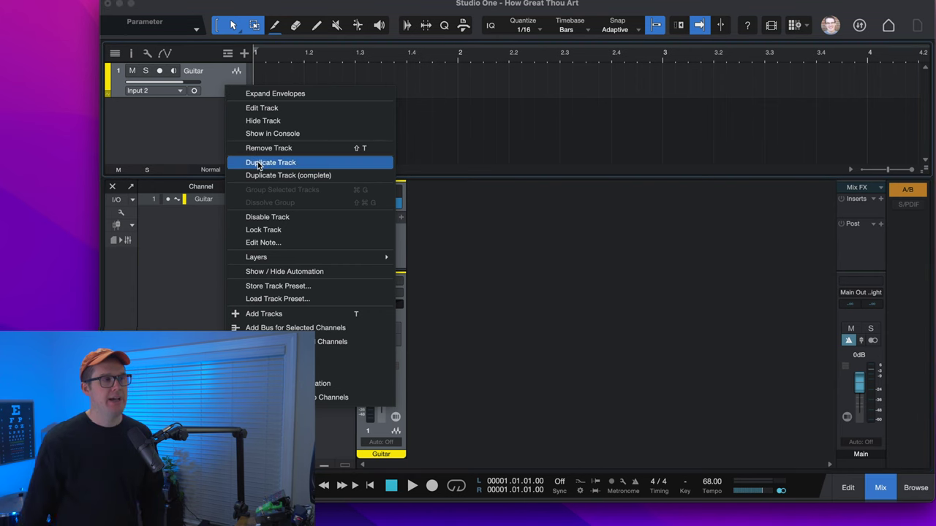
left_click(267, 162)
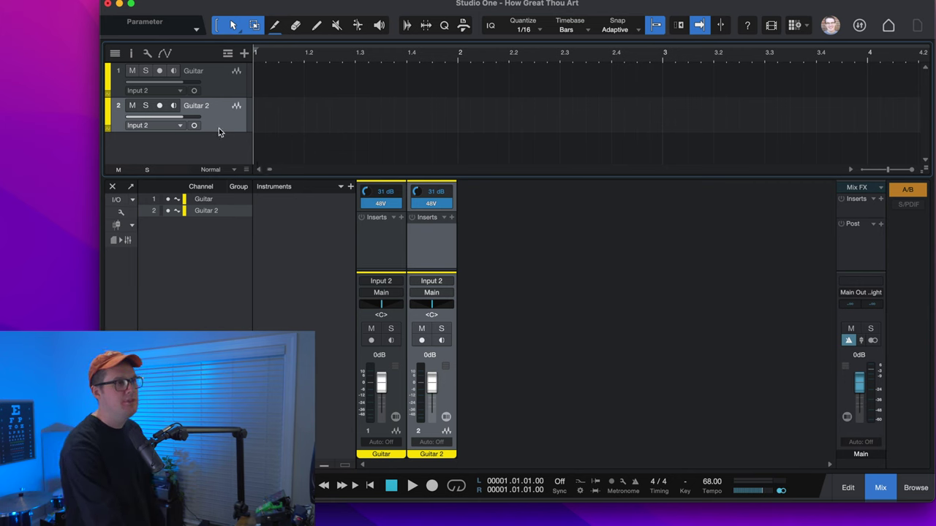
Rename the duplicated track Vocal and color it light blue
double_click(205, 107)
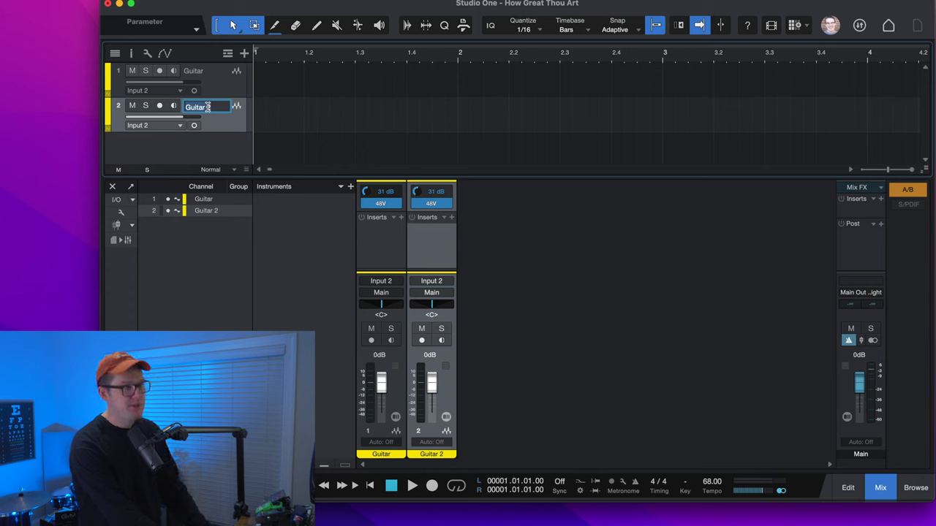
type("Vocal")
key("Return")
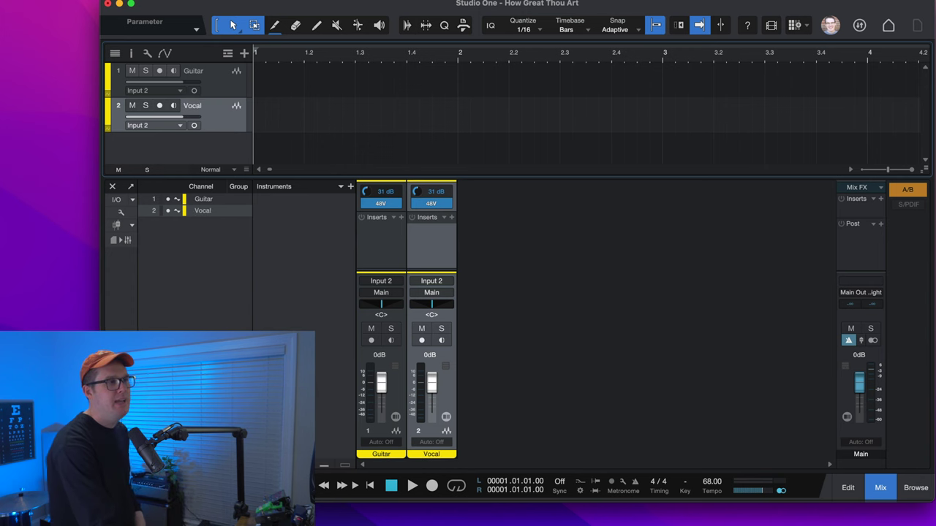
left_click(109, 117)
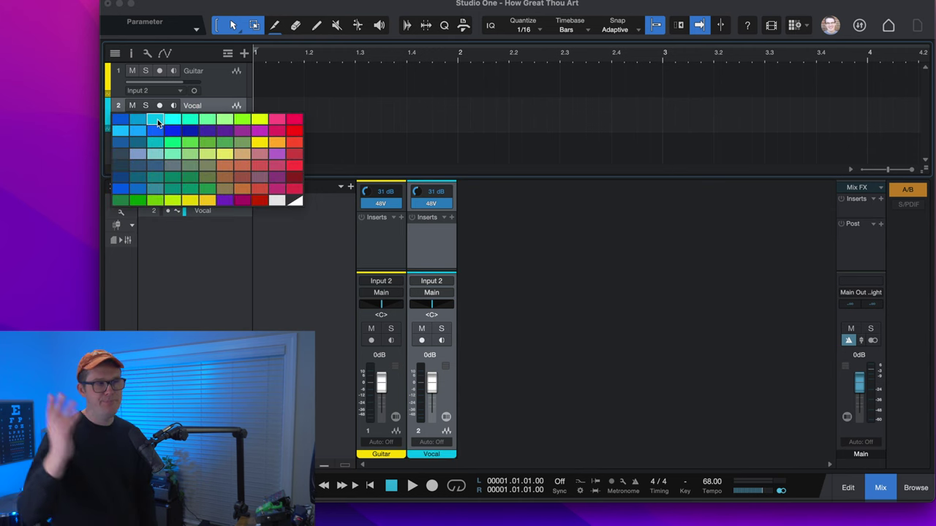
left_click(157, 120)
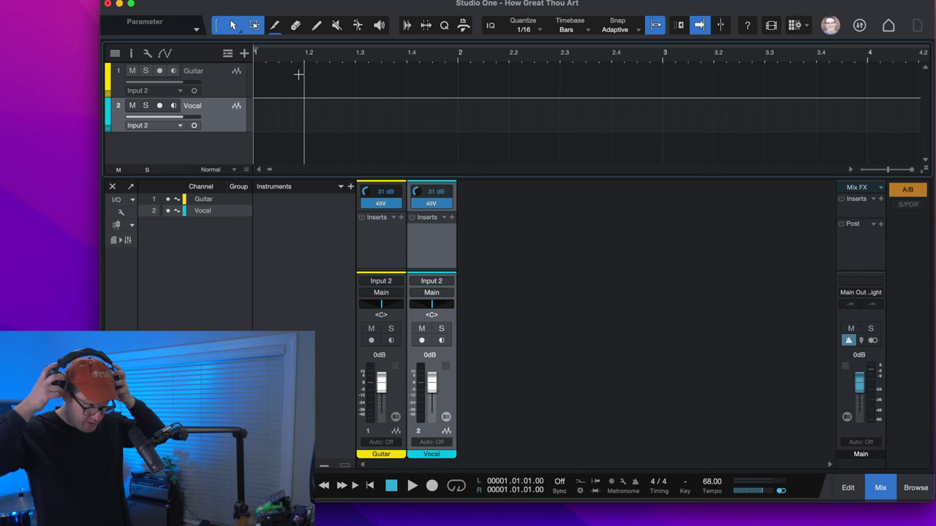
Arm the Guitar track for recording and show the console's input channels to check the Input 2 level
left_click(209, 80)
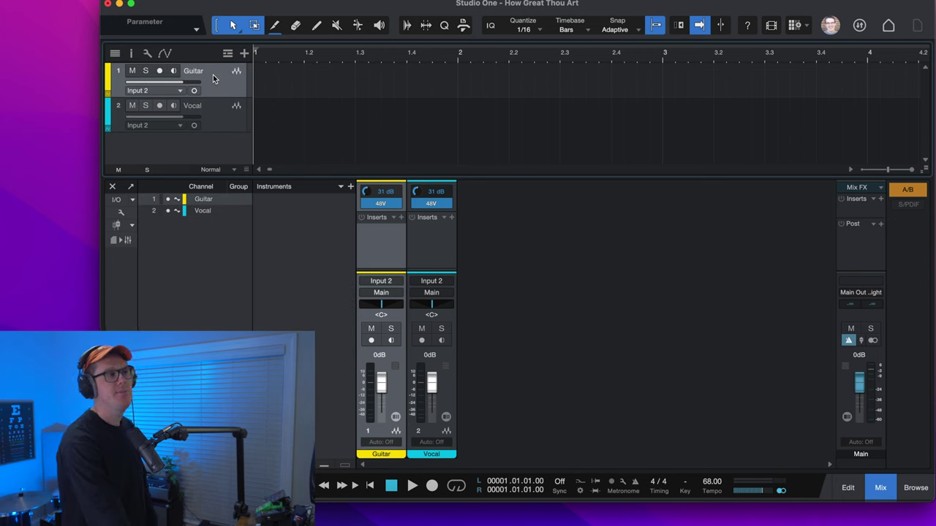
left_click(160, 71)
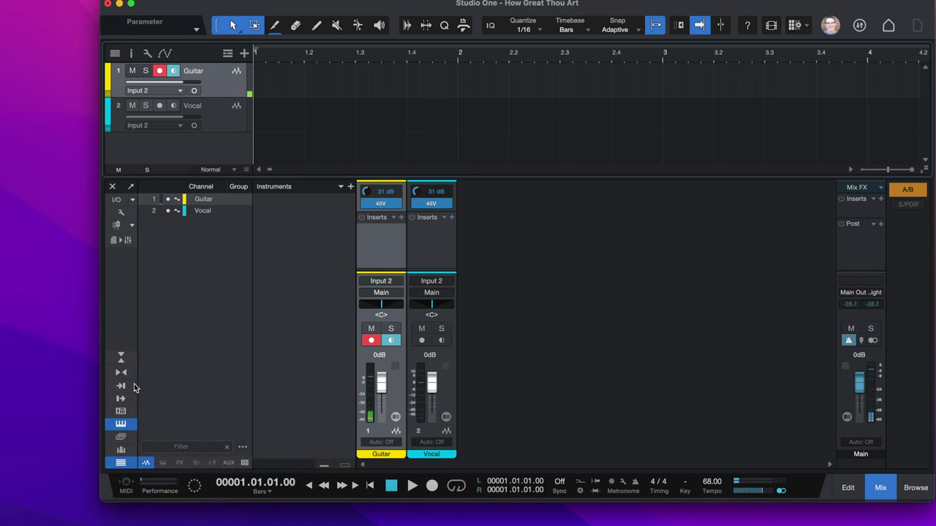
left_click(122, 386)
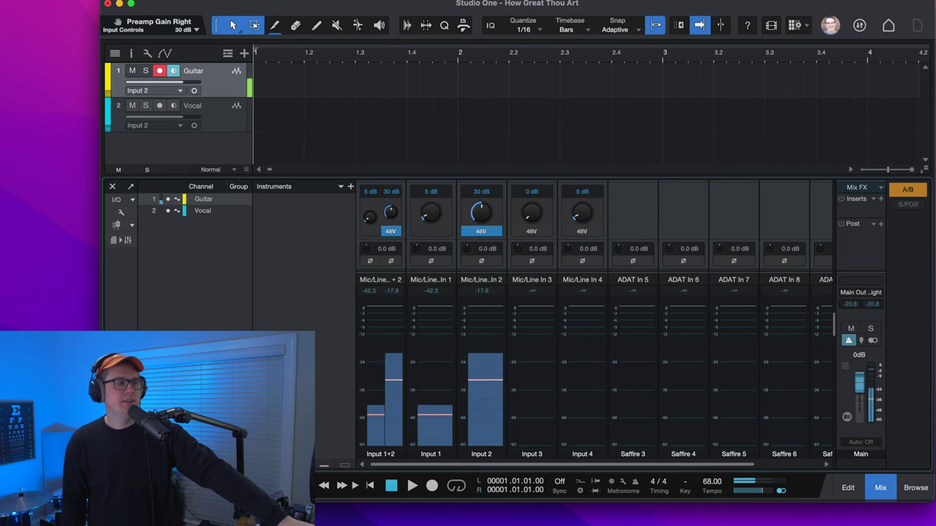
scroll(412, 359, "right", 1)
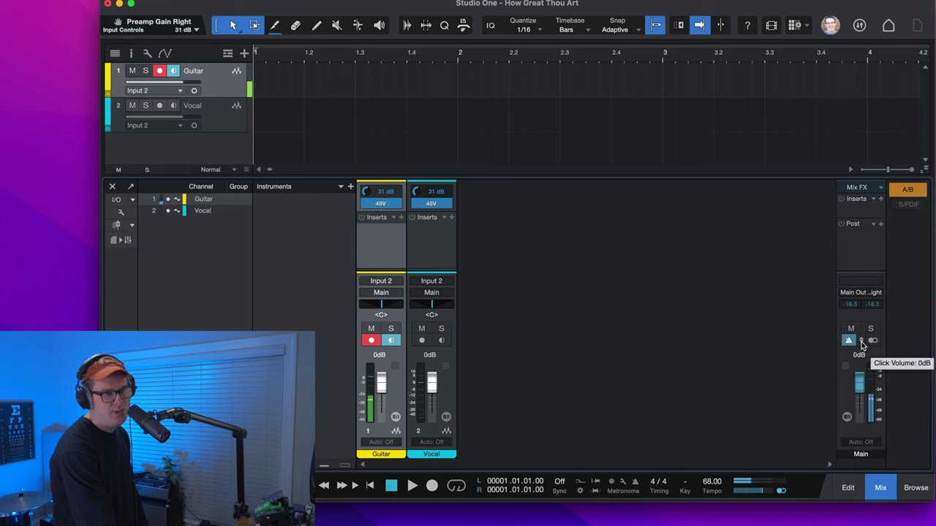
Lower the metronome click volume on the Main channel to about -15.5 dB
left_click_drag(863, 345, 843, 487)
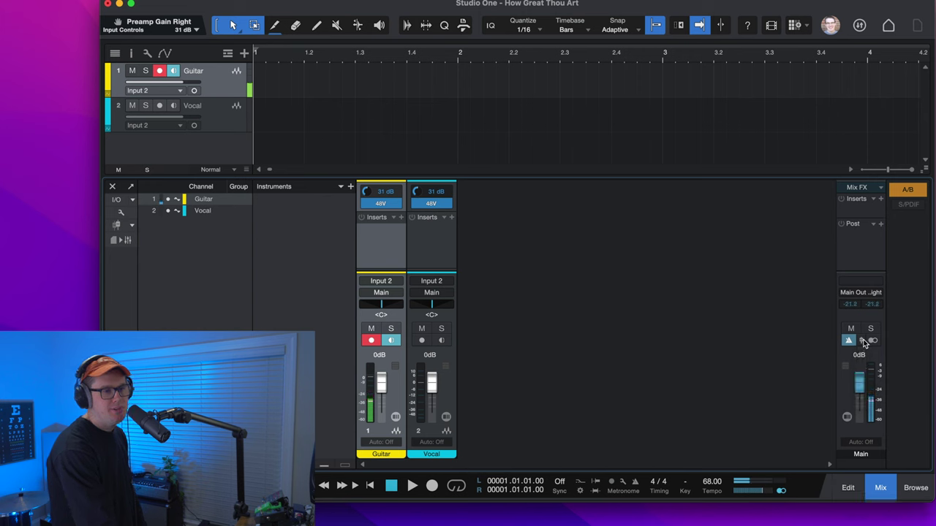
left_click_drag(860, 381, 856, 454)
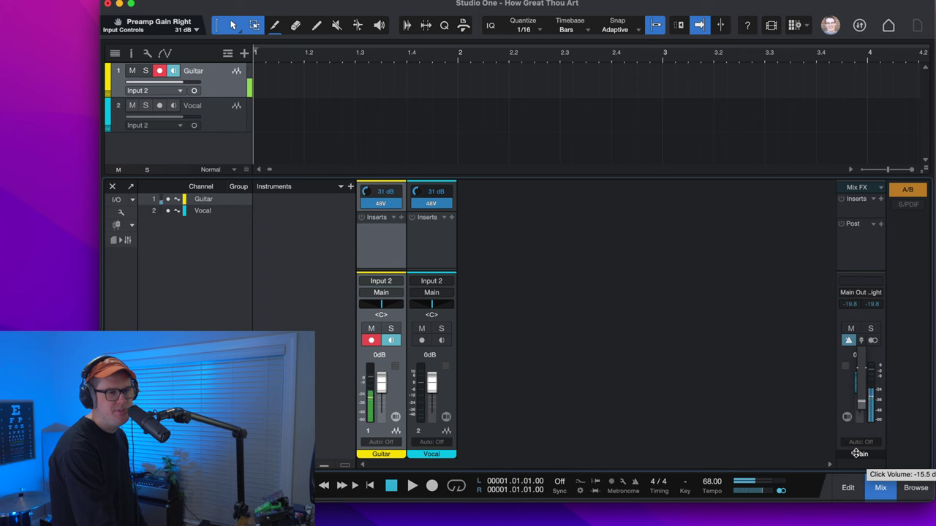
left_click_drag(857, 453, 857, 453)
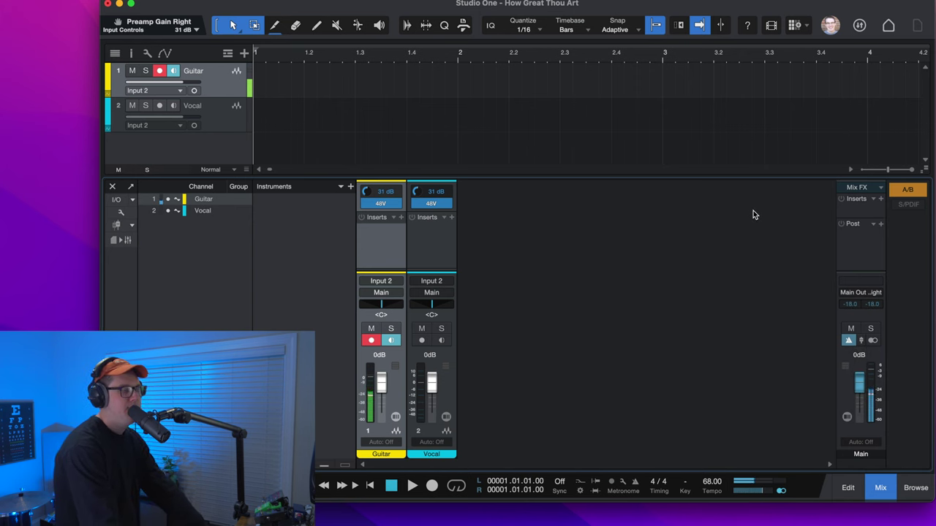
Play the song with the metronome turned on to hear the click, and stop playback
left_click(412, 487)
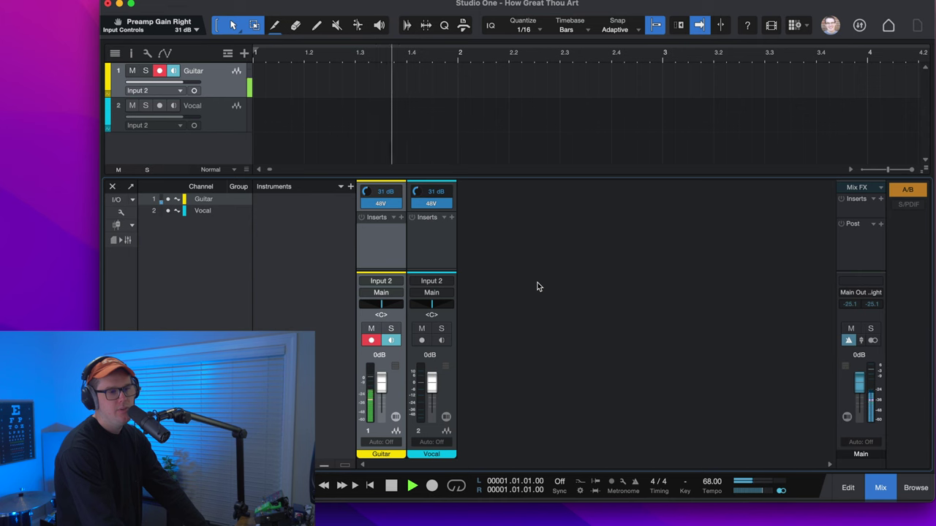
left_click(636, 485)
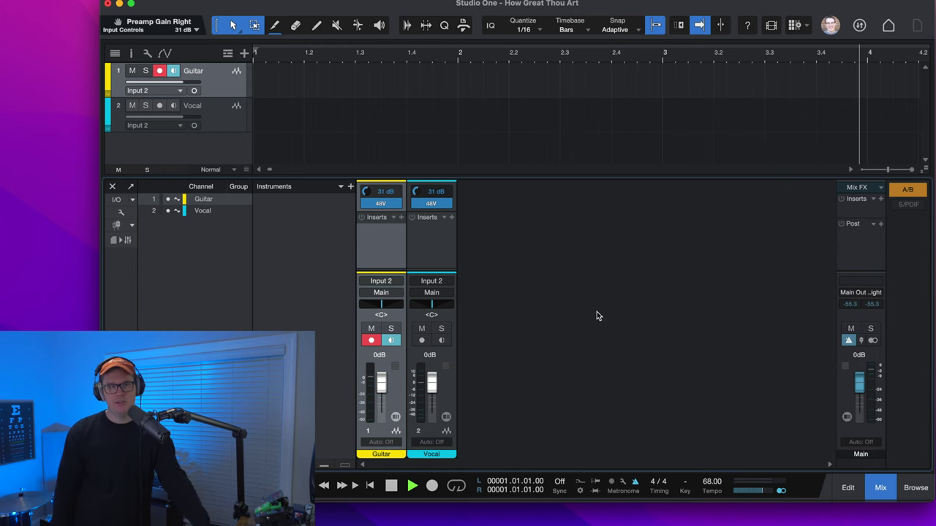
key("space")
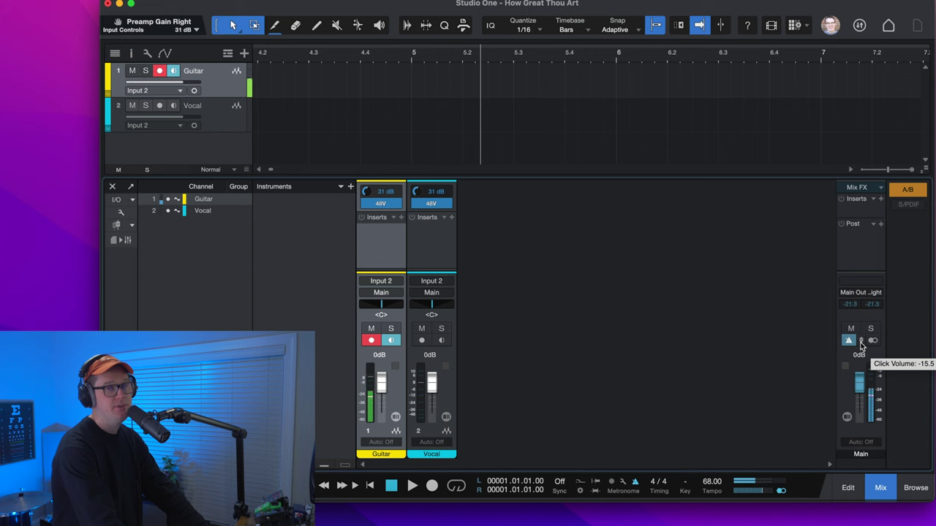
Raise the Main channel's click volume slightly during playback and stop the song
key("space")
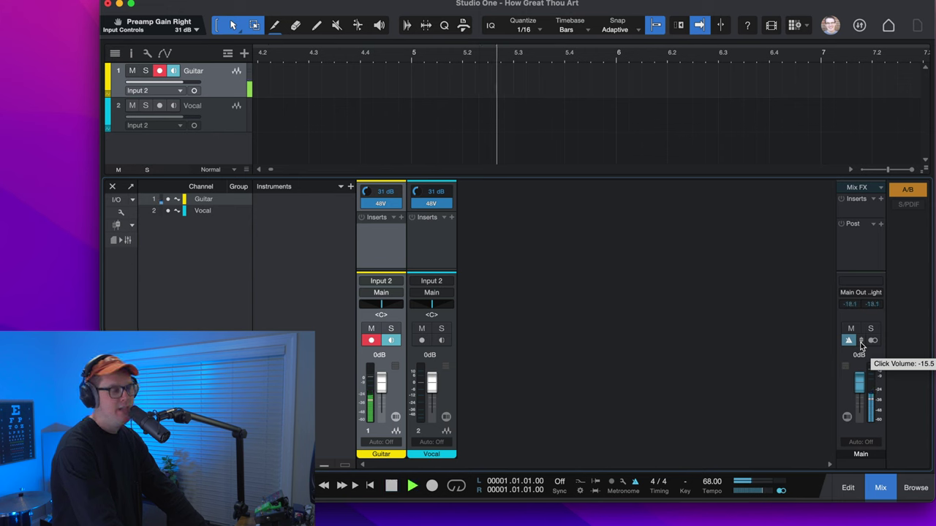
left_click(862, 345)
left_click_drag(861, 400, 858, 393)
key("space")
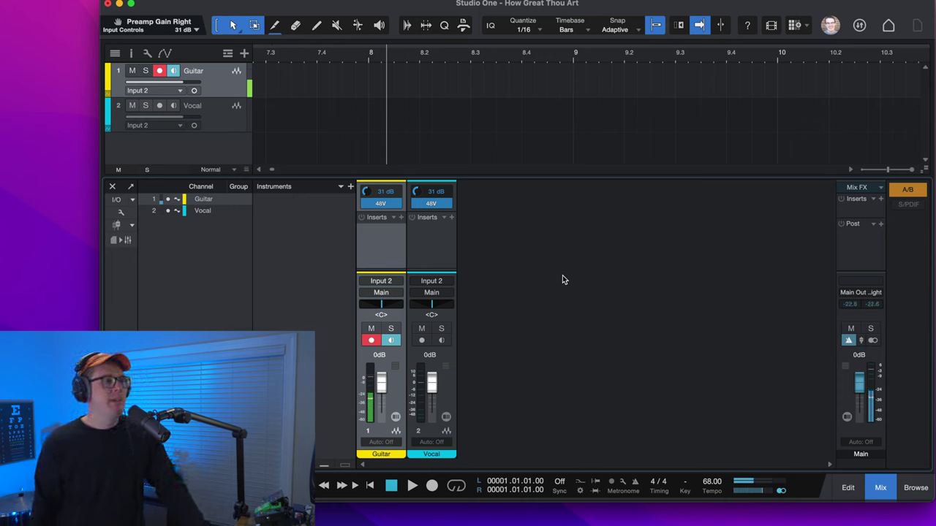
Return to the start of the song and tap in a tempo of about 108 BPM
key("Home")
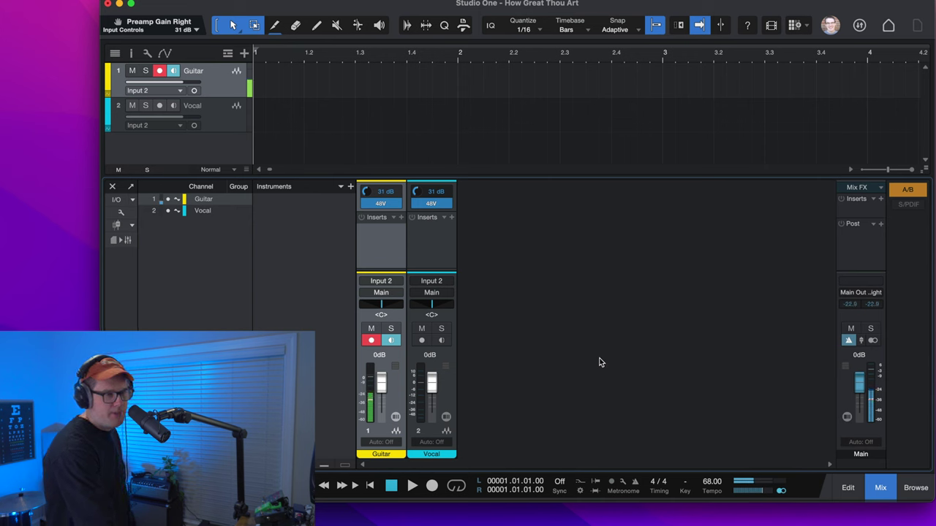
left_click(713, 491)
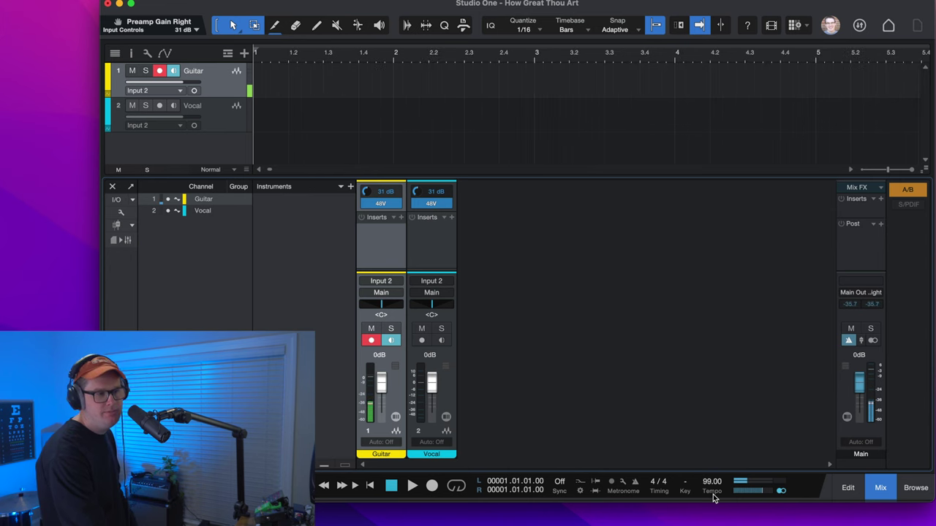
left_click(713, 491)
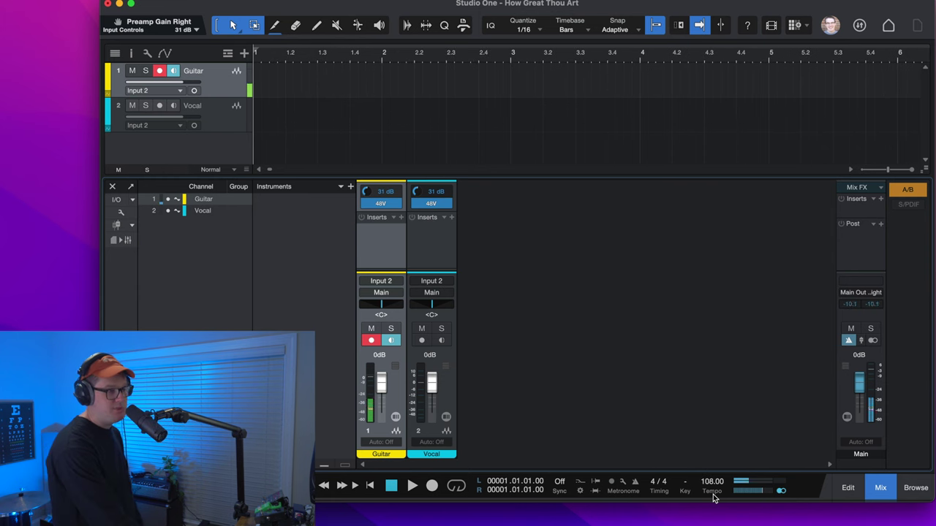
Record a guitar take on the Guitar track with the click and stop recording
left_click(713, 492)
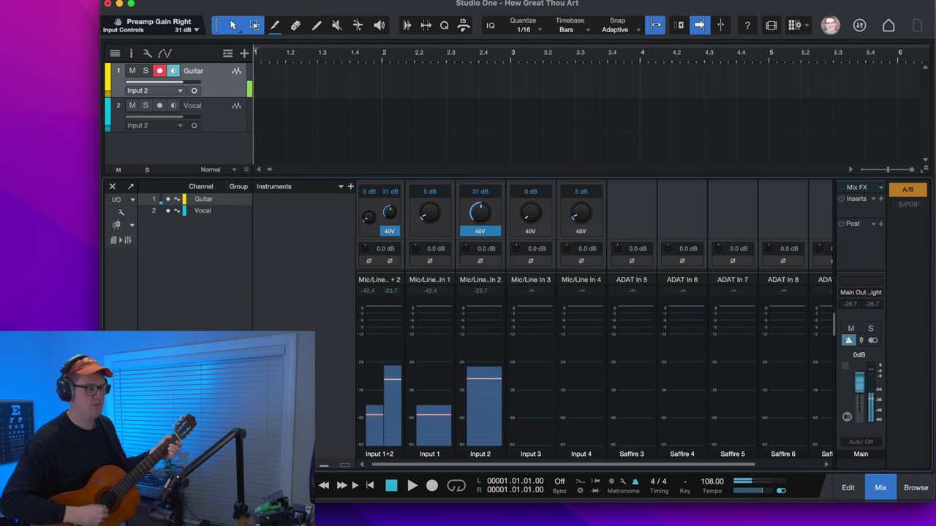
left_click(432, 487)
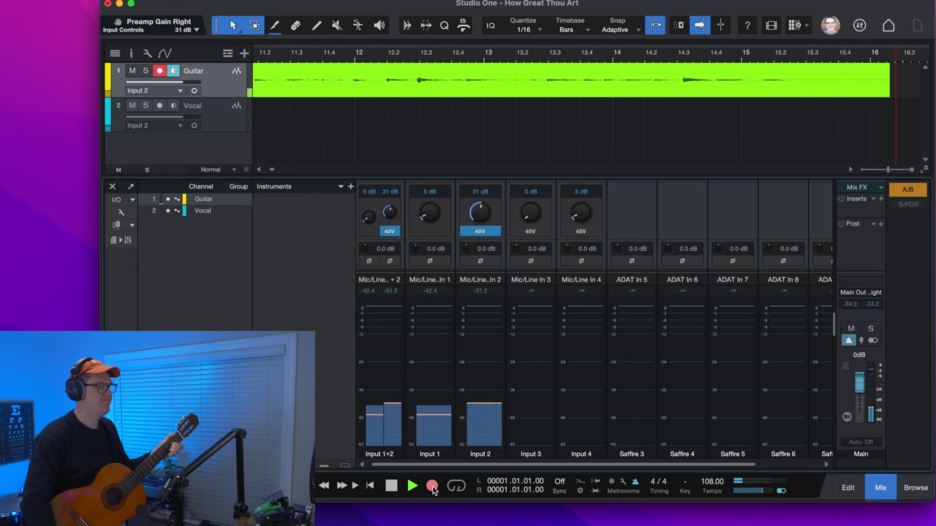
key("space")
key("shift+z")
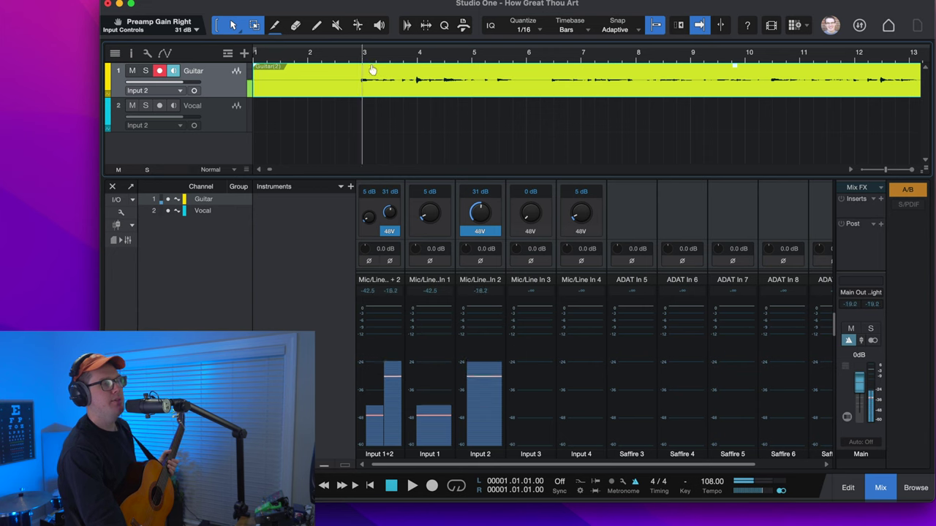
scroll(380, 87, "right", 10)
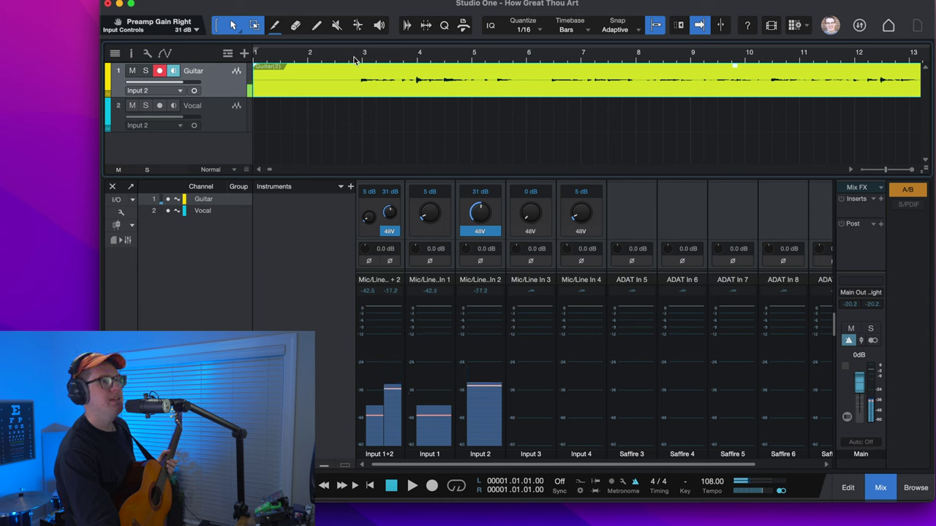
left_click_drag(355, 60, 357, 25)
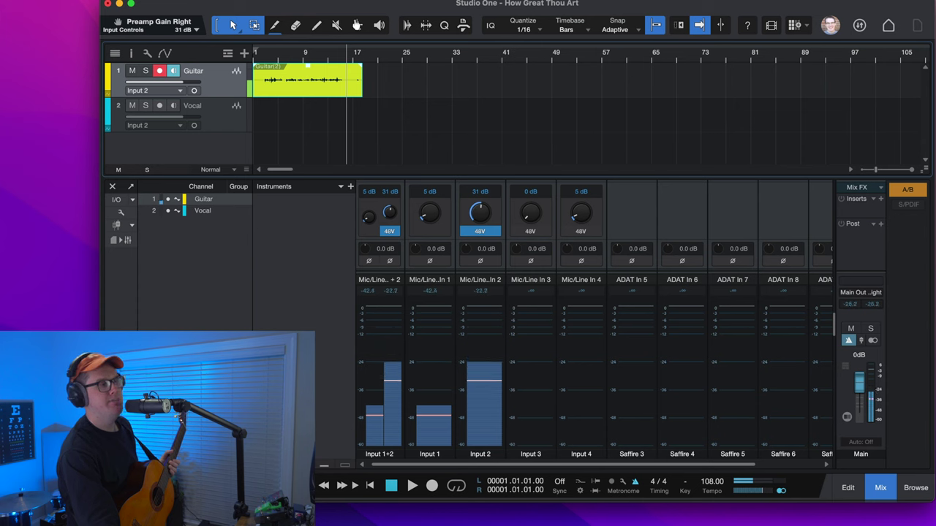
left_click_drag(357, 25, 349, 111)
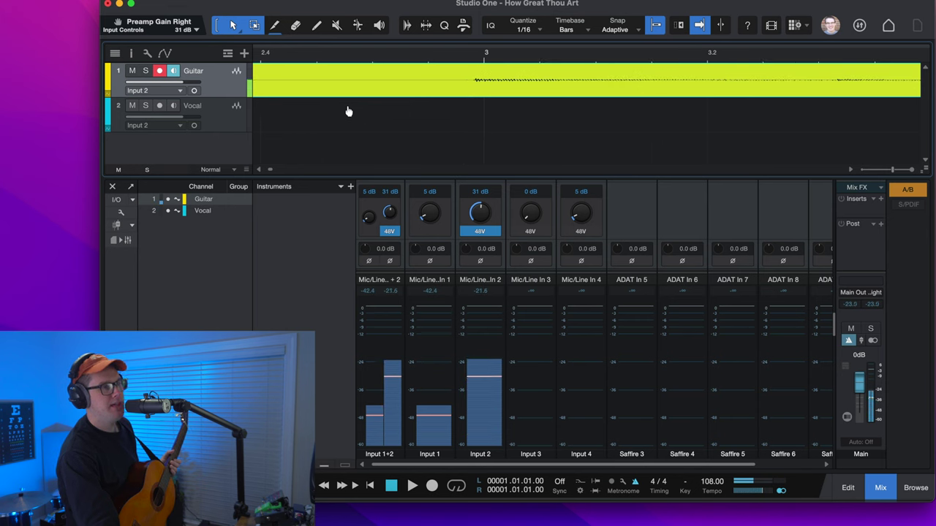
key("z")
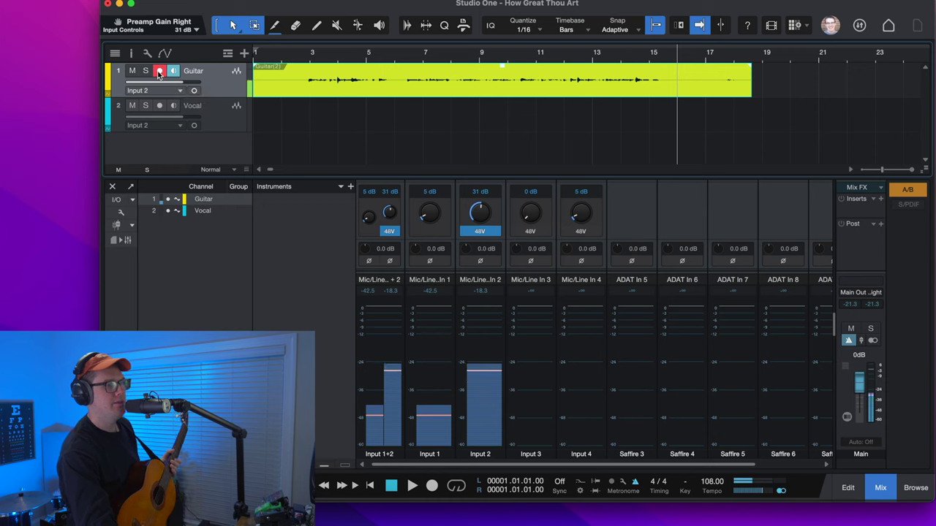
Arm the Vocal track instead of Guitar, record a vocal take over the guitar from the song's start, and disarm it
left_click(158, 106)
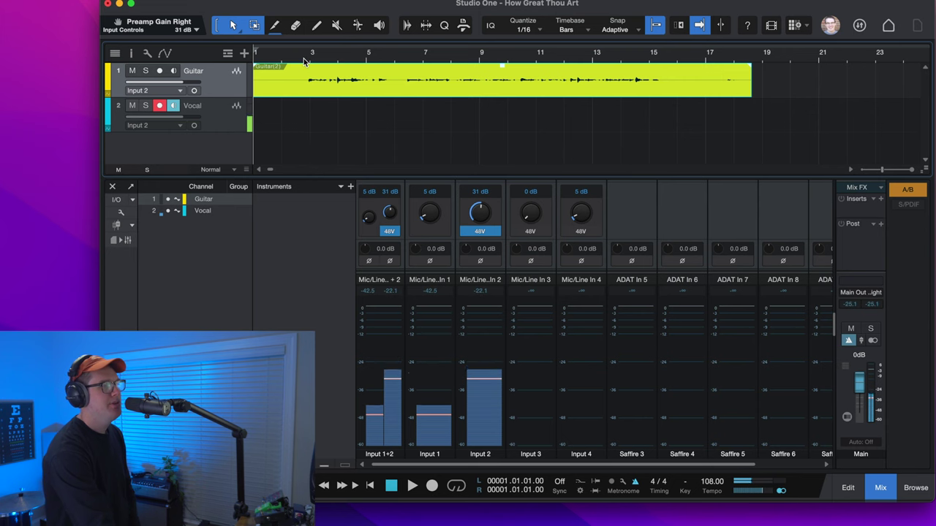
scroll(305, 66, "up", 3)
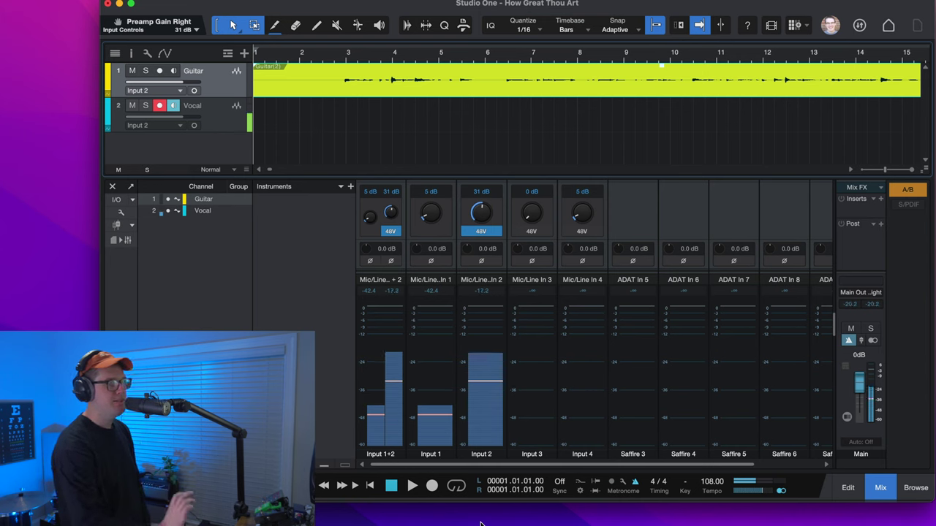
left_click(229, 122)
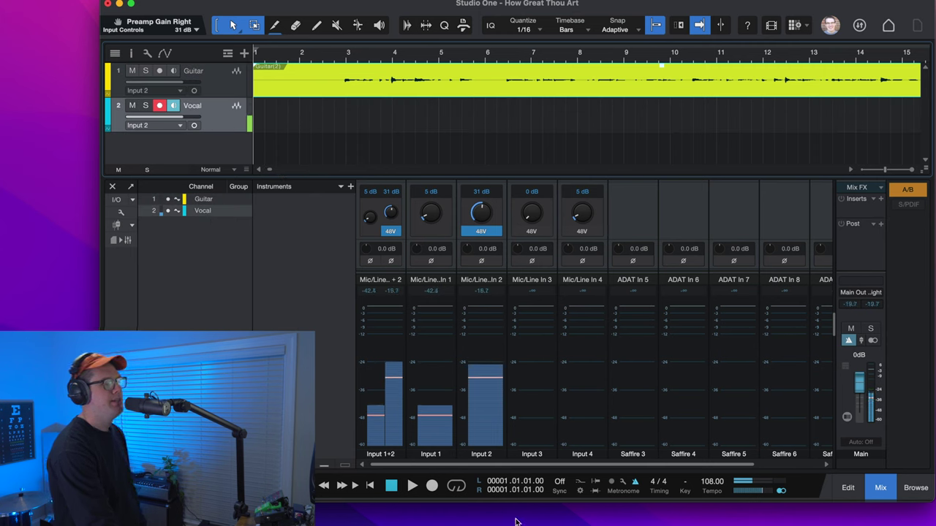
left_click(432, 486)
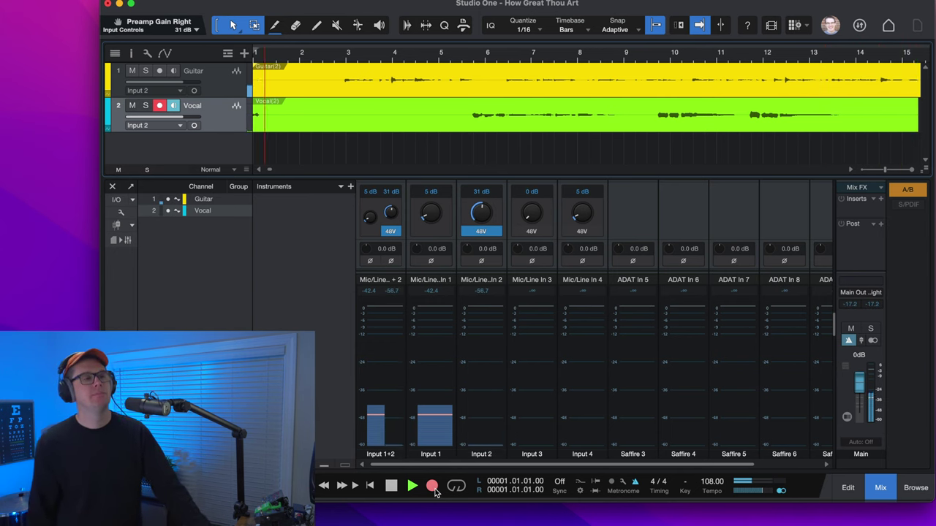
key("space")
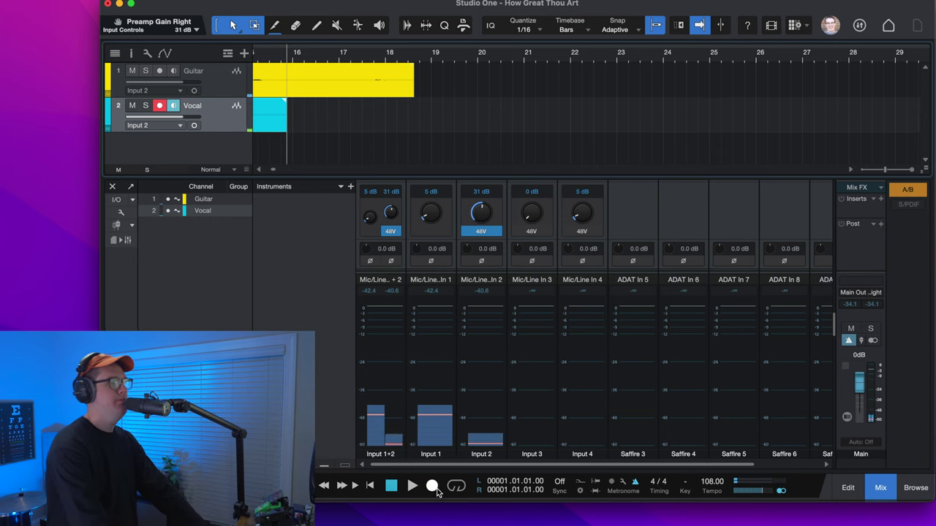
key("z")
left_click(159, 106)
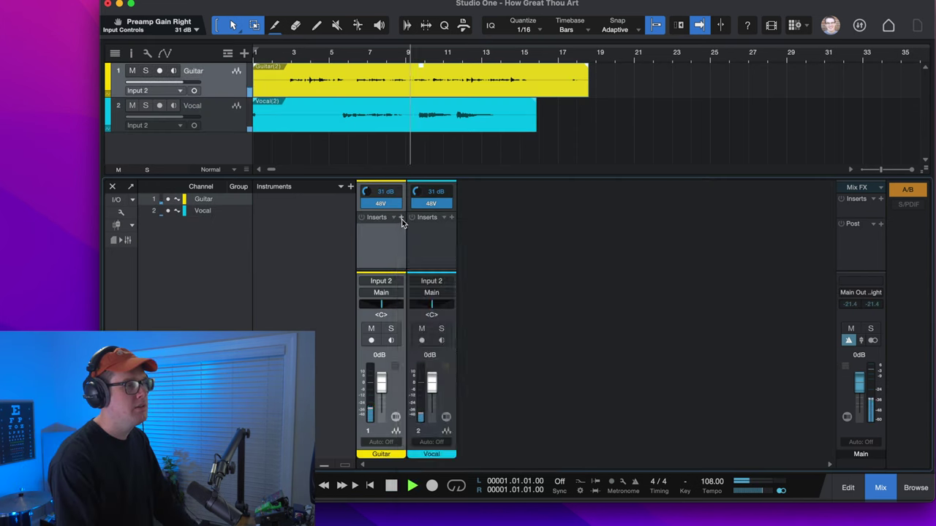
Insert Pro EQ on the Guitar channel
left_click(401, 217)
scroll(453, 438, "down", 6)
left_click(461, 514)
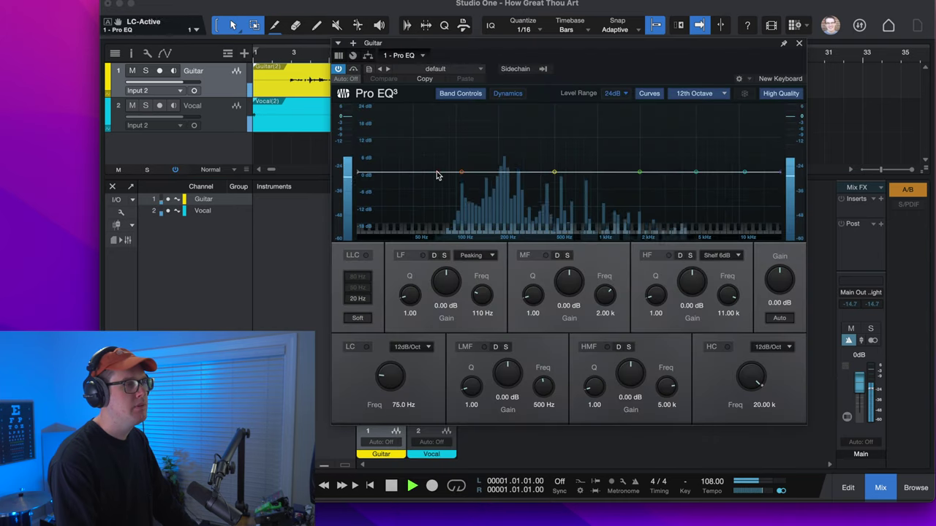
Shape the guitar EQ with a low cut at about 82 Hz, about -4.4 dB at 468 Hz and about +4.6 dB at 6.2 kHz
left_click_drag(437, 175, 463, 174)
left_click_drag(695, 173, 713, 161)
left_click_drag(554, 173, 539, 188)
left_click(352, 44)
left_click(353, 43)
left_click_drag(540, 189, 550, 184)
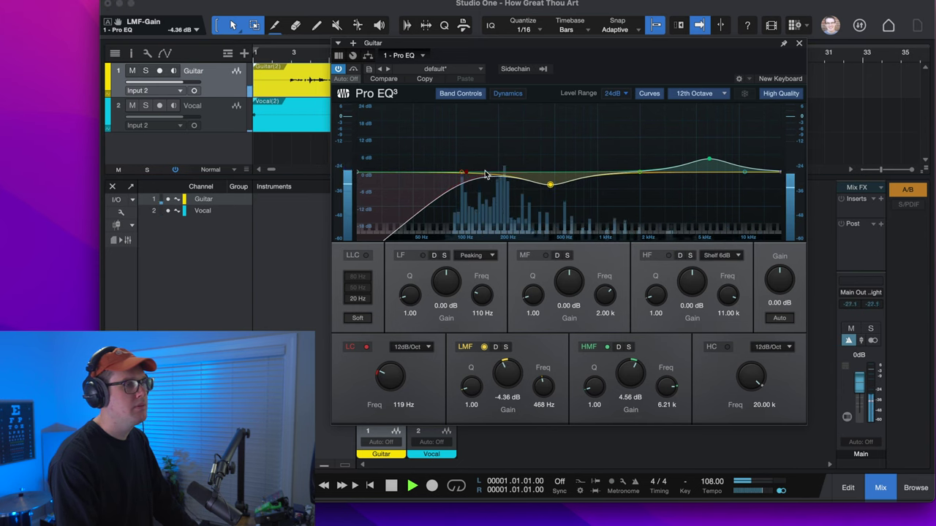
left_click_drag(463, 173, 442, 173)
left_click(353, 44)
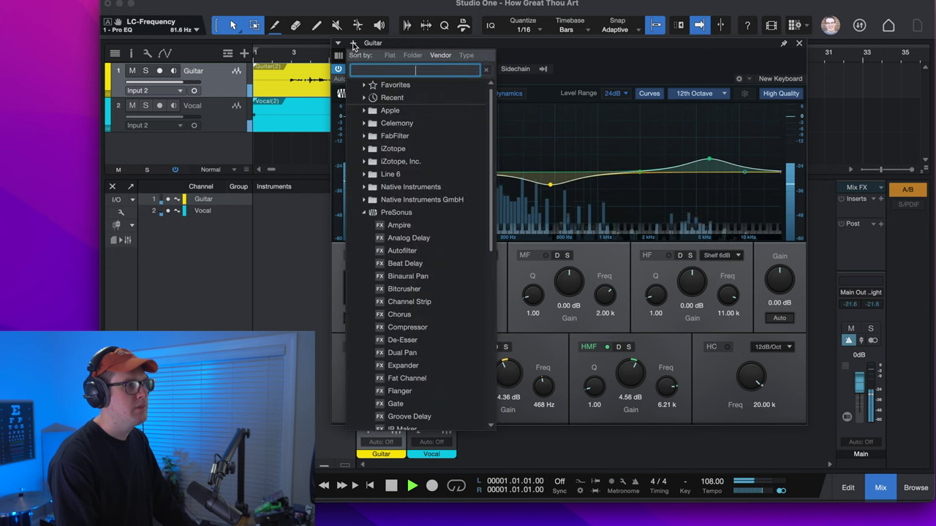
left_click(372, 213)
left_click(825, 71)
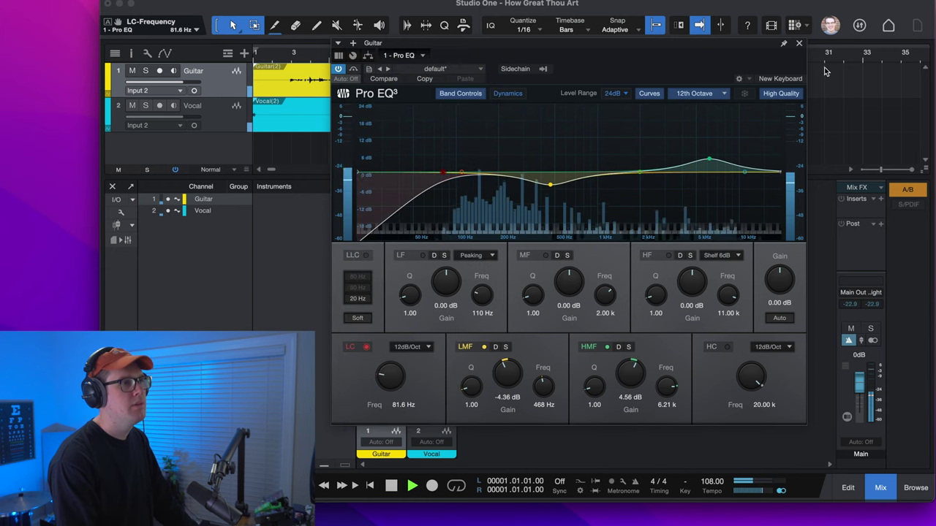
left_click(800, 43)
Copy the Guitar's Pro EQ to the Vocal channel and cut its LF band about 3.4 dB around 175 Hz
left_click_drag(376, 215, 447, 239)
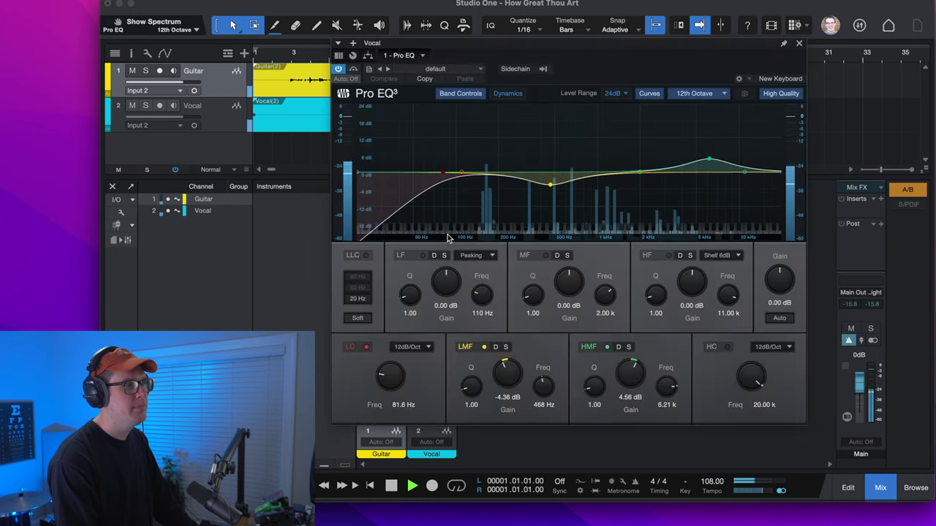
left_click_drag(461, 173, 491, 185)
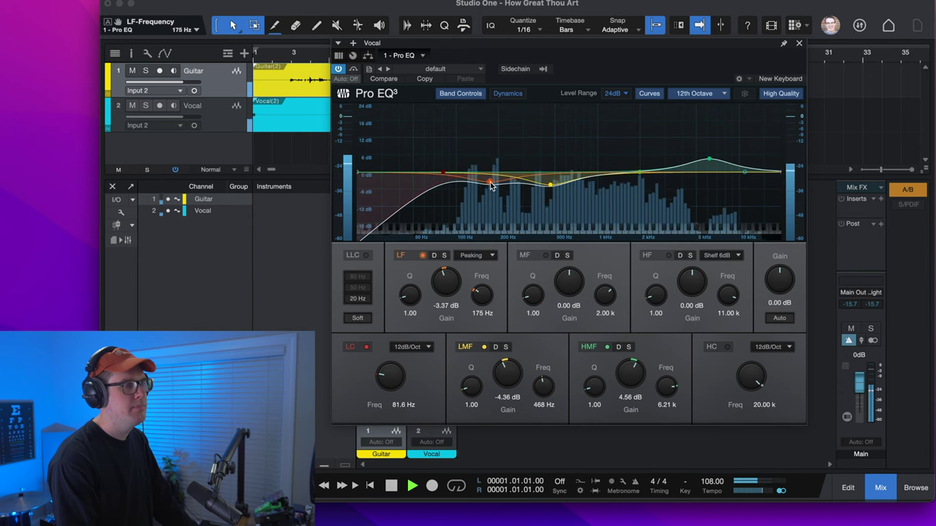
left_click(799, 43)
Add an FX channel to the mixer
left_click(451, 217)
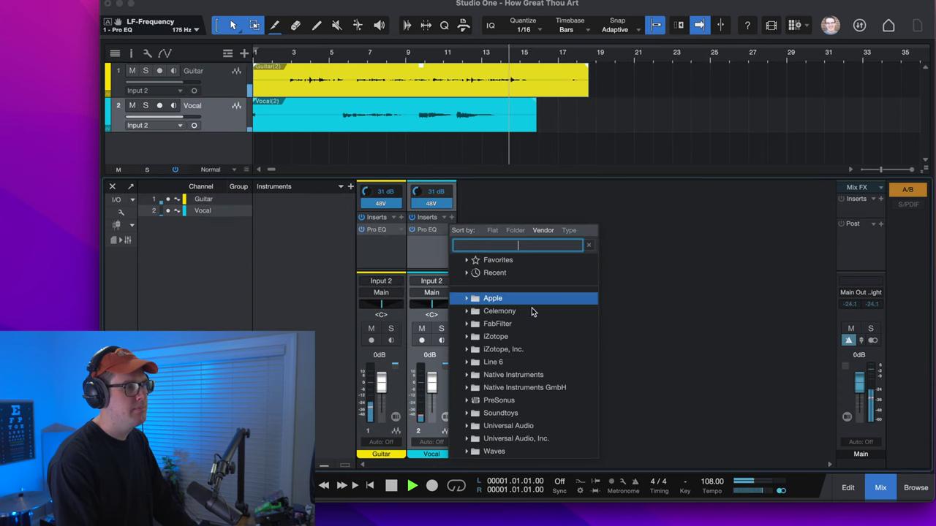
left_click(397, 250)
right_click(394, 253)
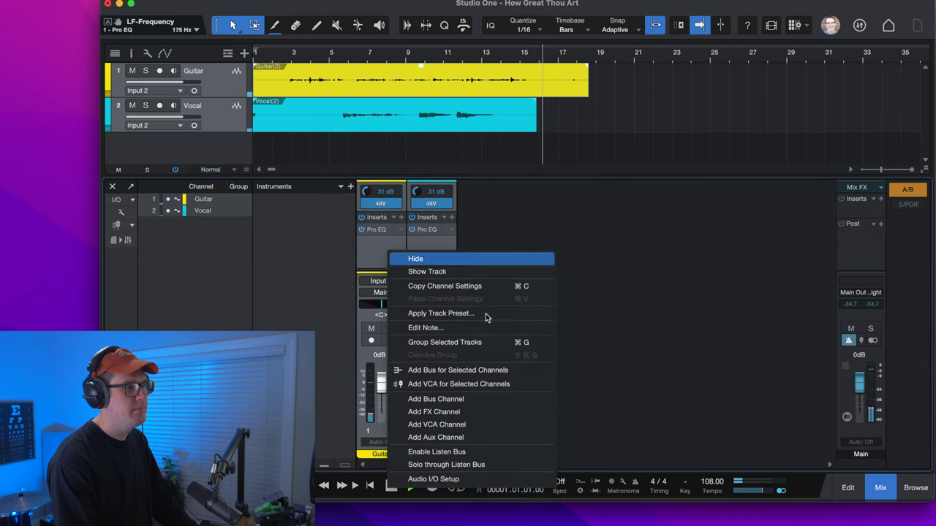
left_click(508, 414)
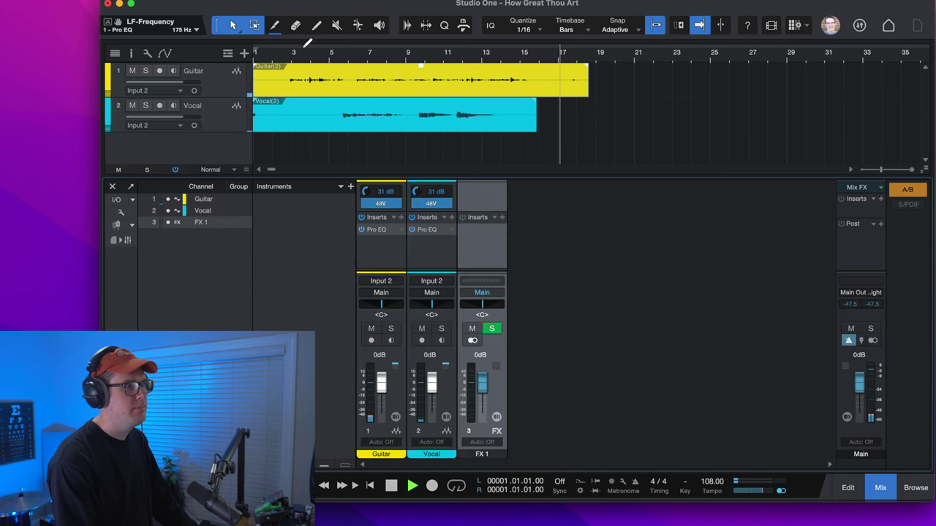
Insert Room Reverb on the FX 1 channel and load its Church preset
left_click(502, 217)
left_click(615, 399)
scroll(607, 438, "down", 2)
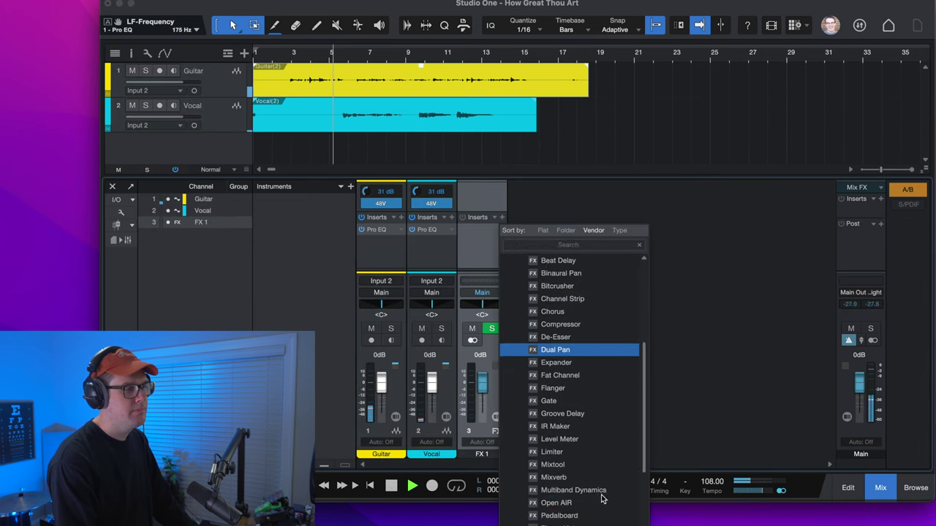
scroll(596, 497, "down", 3)
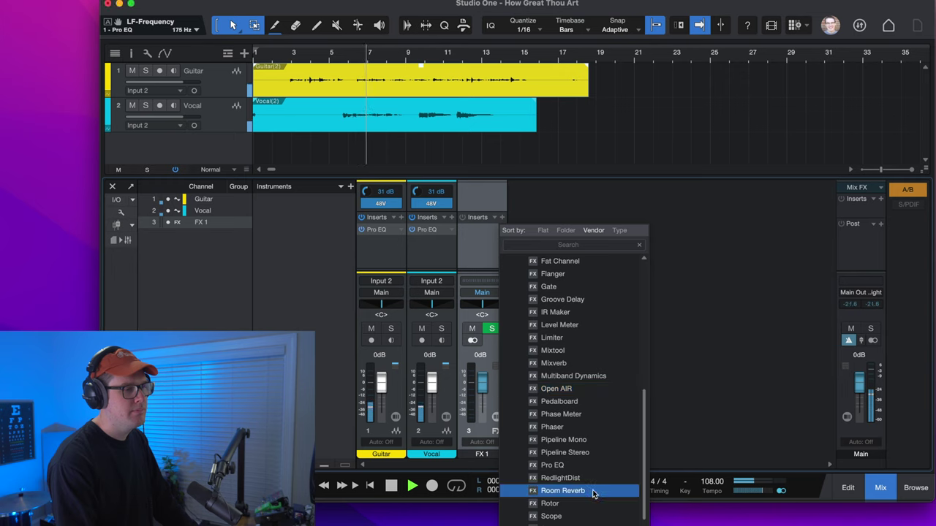
left_click(594, 493)
left_click(439, 68)
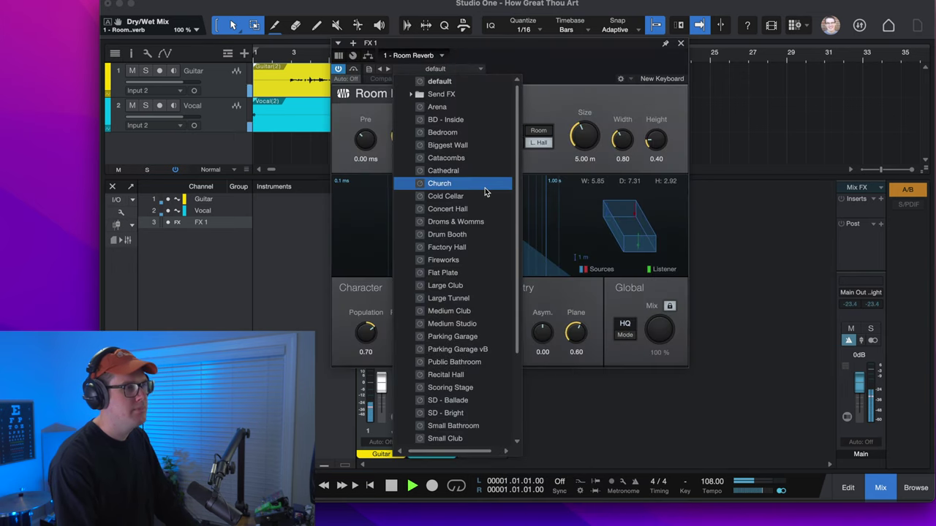
left_click(484, 187)
left_click(680, 43)
Add sends to FX 1 on the Vocal and Guitar channels at low send levels
mouse_move(430, 269)
left_mouse_down()
mouse_move(429, 278)
mouse_move(424, 251)
left_mouse_up()
left_click(451, 258)
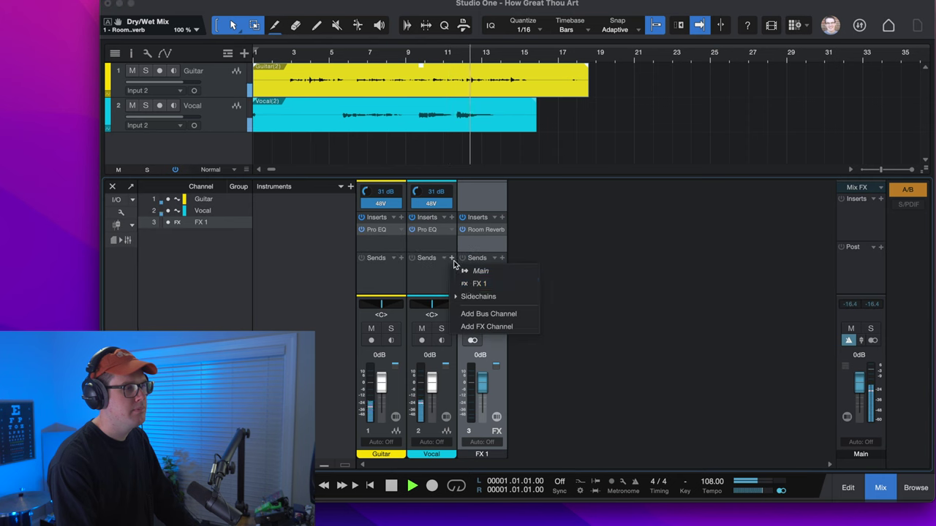
left_click(474, 282)
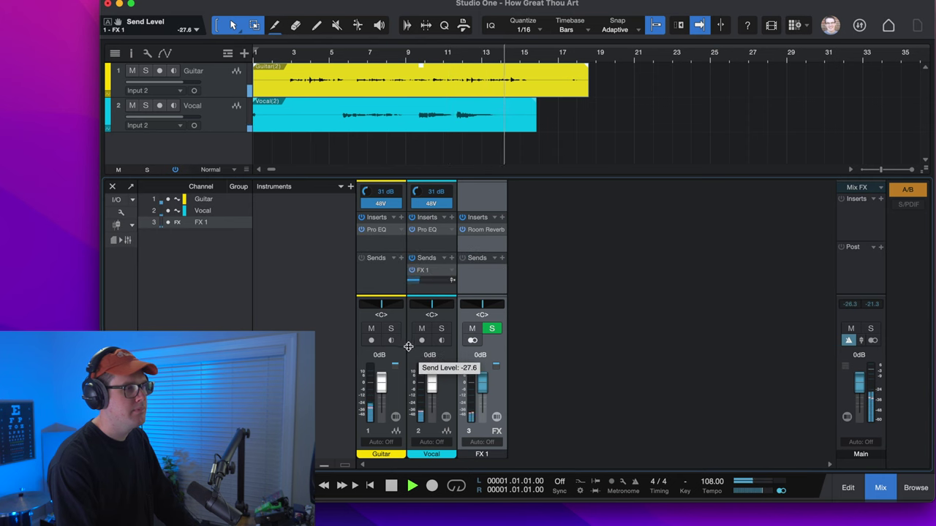
left_click(401, 257)
left_click(436, 289)
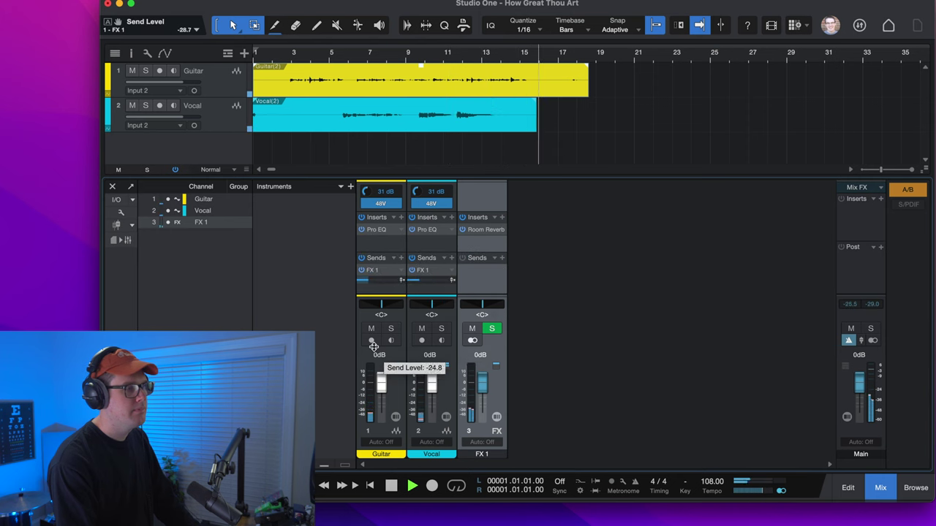
Replay from bar 3, pan the Guitar channel to L22 and lower the FX 1 fader to about -6.3 dB
left_click(292, 55)
left_click_drag(382, 281, 378, 307)
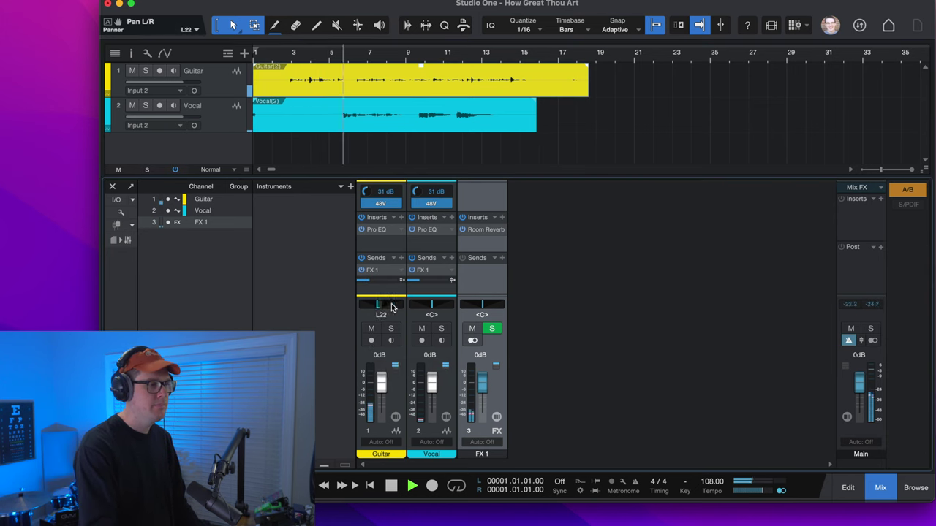
left_click_drag(482, 387, 483, 392)
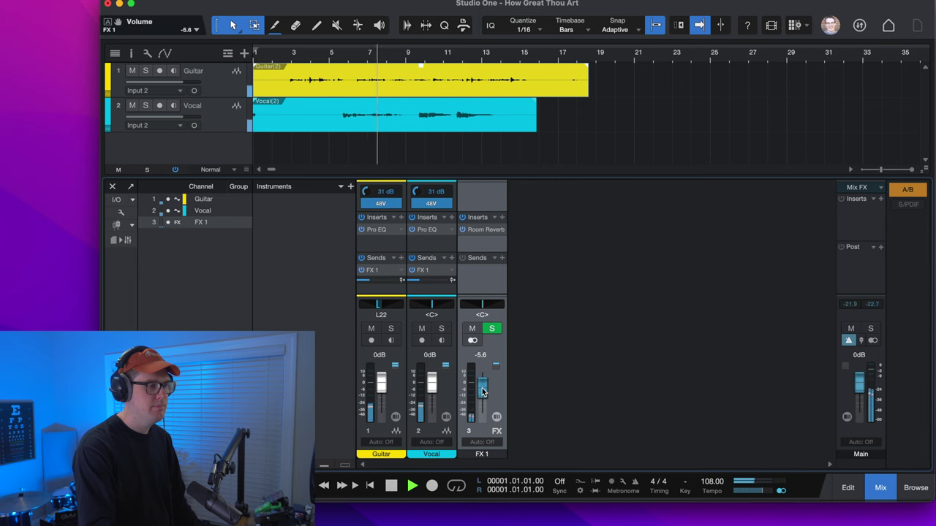
Insert a Limiter with about 2.6 dB input gain on Main and lower the Vocal fader to about -6.9 dB, ending with playback stopped
left_click(880, 198)
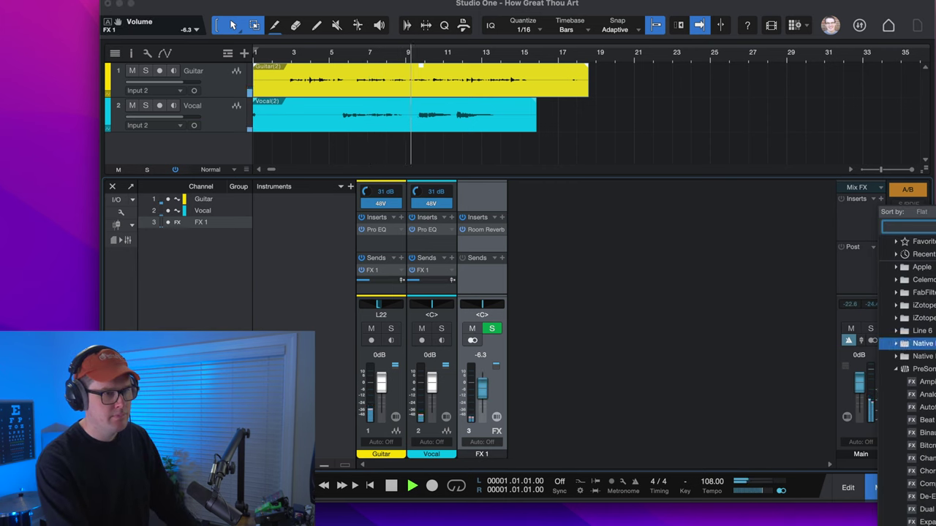
scroll(914, 366, "down", 5)
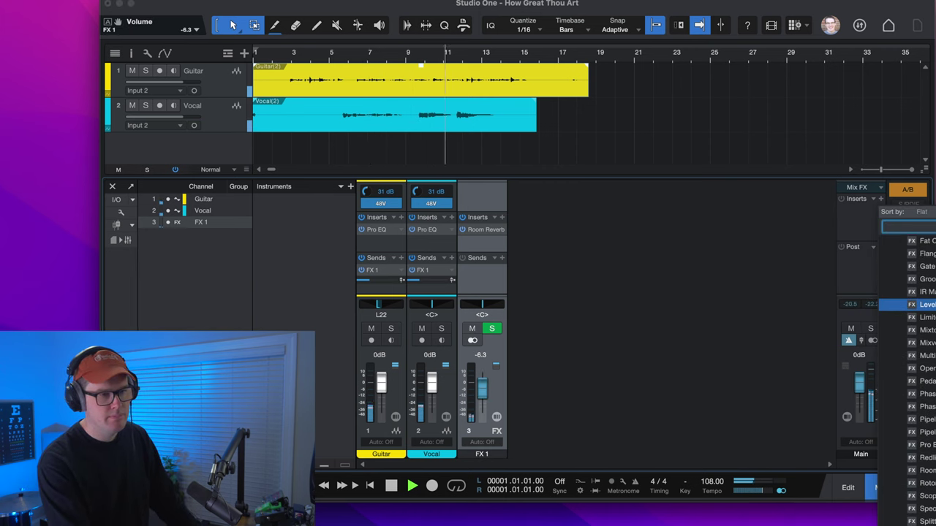
double_click(917, 304)
left_click_drag(431, 382, 432, 389)
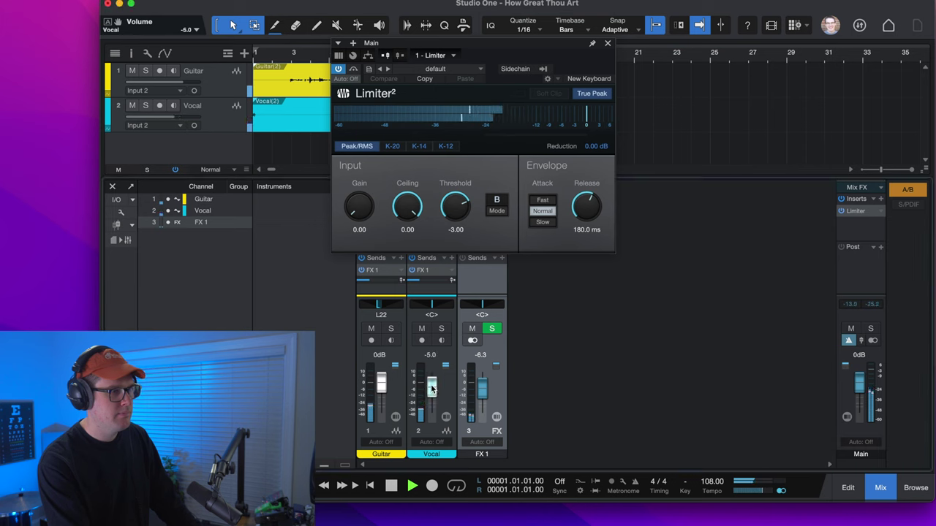
left_click_drag(403, 210, 359, 196)
left_click(607, 42)
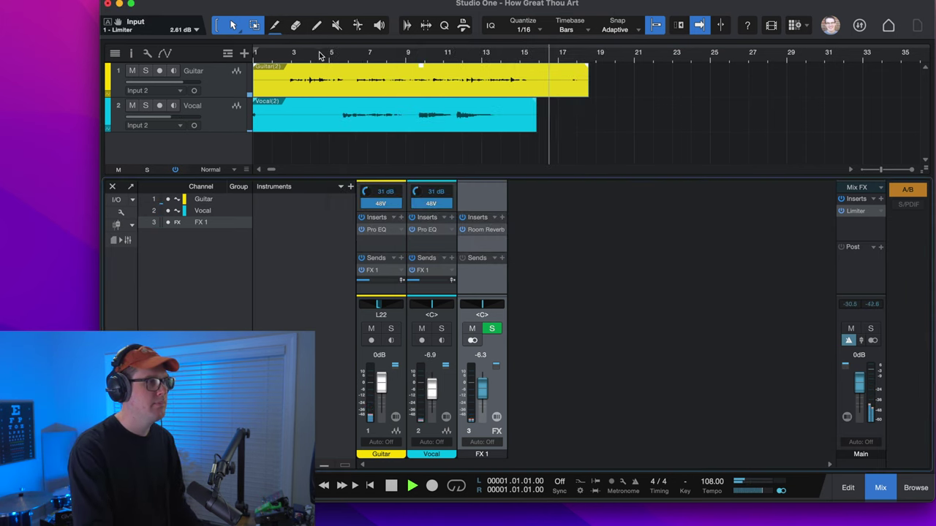
scroll(289, 62, "up", 5)
key("space")
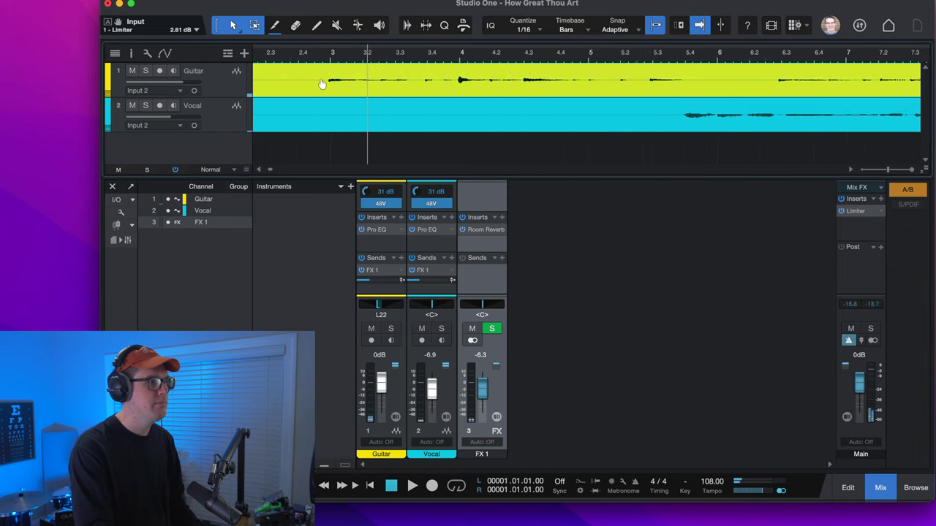
Split the Guitar and Vocal clips just before bar 3, add short fade-ins and delete the leading parts
left_click(324, 51)
key("alt+x")
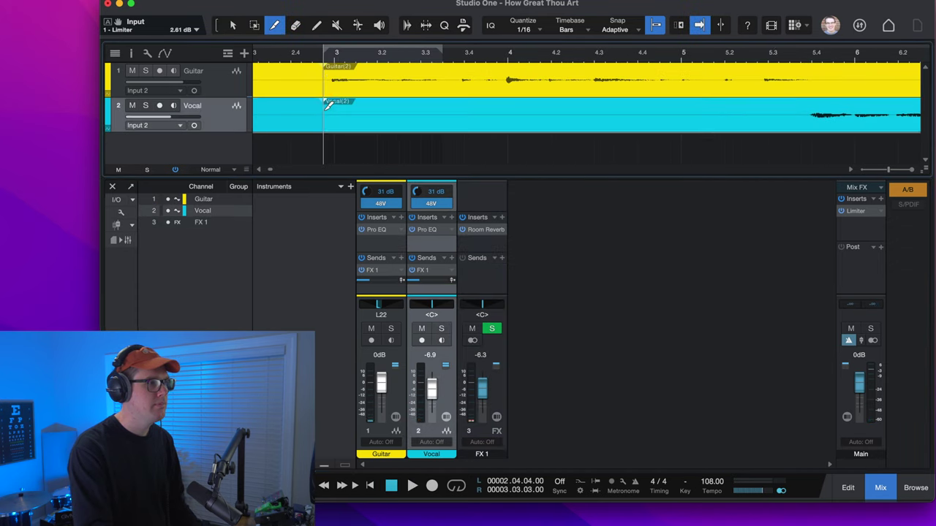
left_click_drag(325, 66, 328, 67)
left_click_drag(326, 101, 329, 106)
left_click(290, 71)
key("Delete")
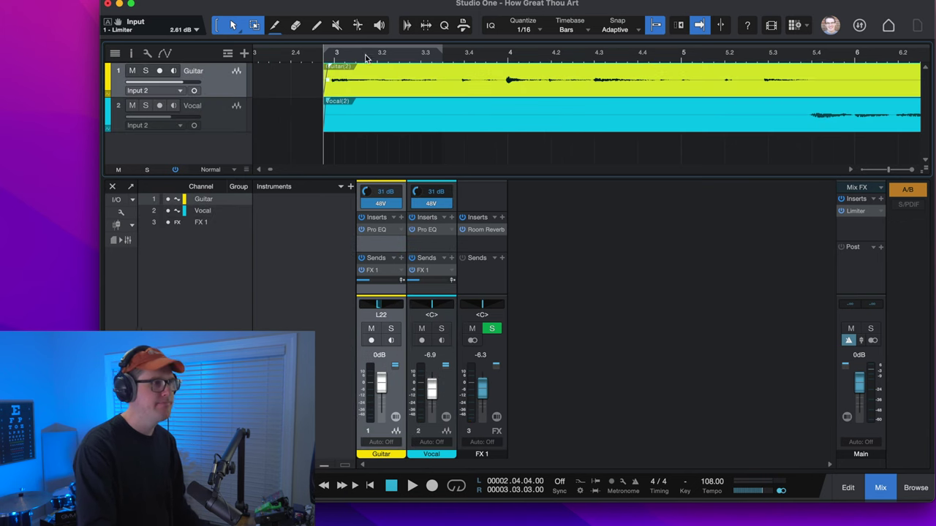
Trim the Vocal clip's end to about bar 14 and the Guitar clip's end to about bar 16, with short fade-outs
scroll(448, 106, "down", 5)
scroll(501, 66, "up", 4)
left_click_drag(510, 113, 312, 104)
left_click_drag(790, 88, 524, 69)
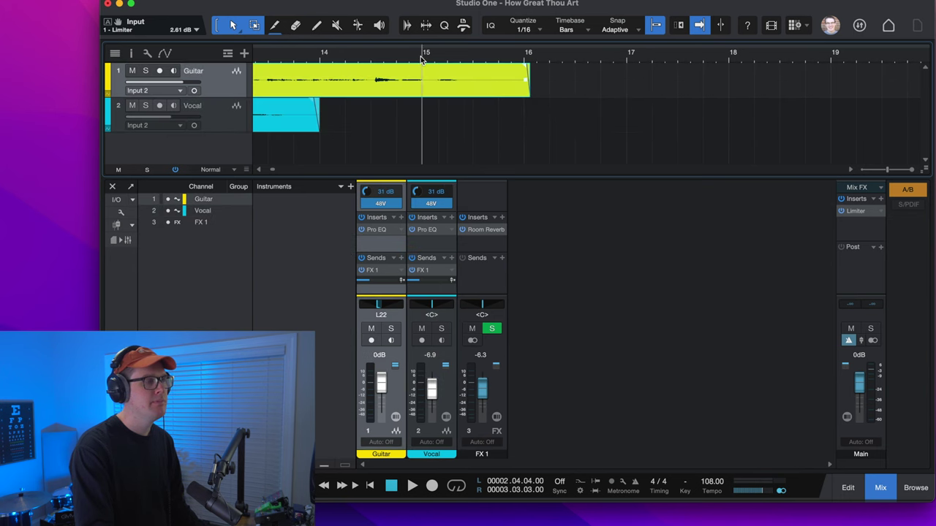
Set the loop range from 2.04.01.00 to 16.01.01.00 around the trimmed clips and play them back looped
key("space")
key("w")
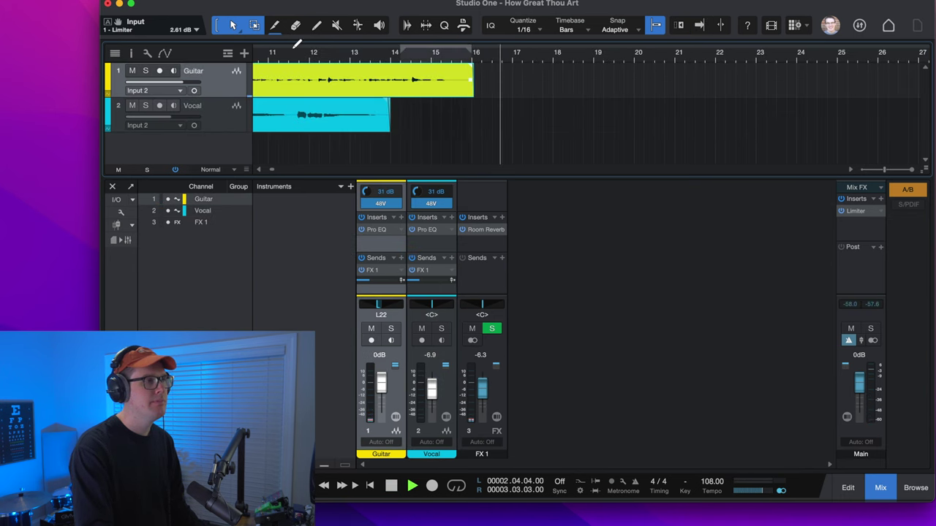
key("w")
key("ctrl+a")
key("p")
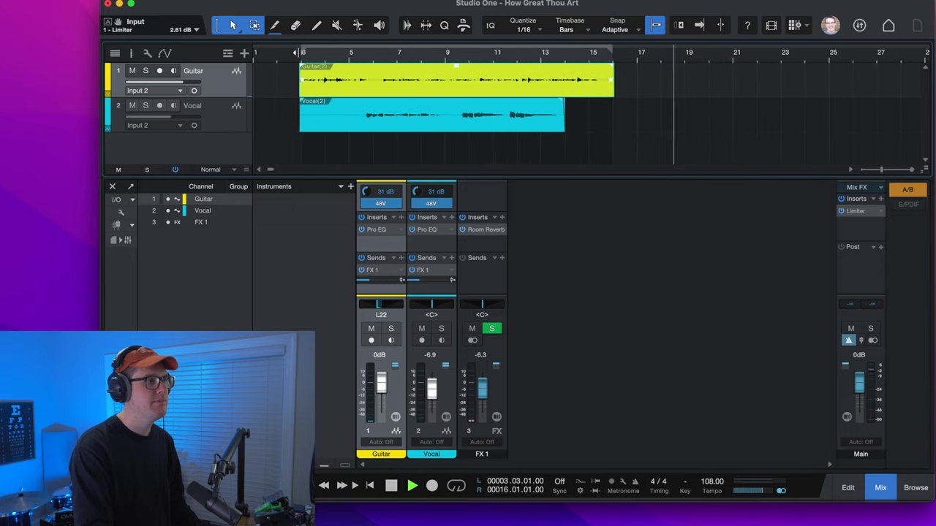
key("f")
key("slash")
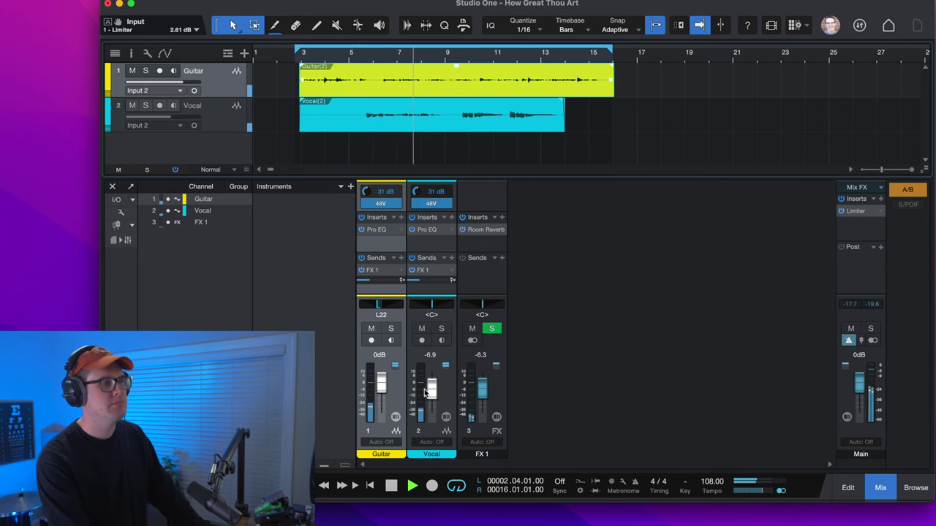
In the Guitar's Pro EQ, boost MF about 2.98 dB at 2.22 kHz and cut LF about 2.78 dB at 142 Hz, then stop playback
left_click(374, 229)
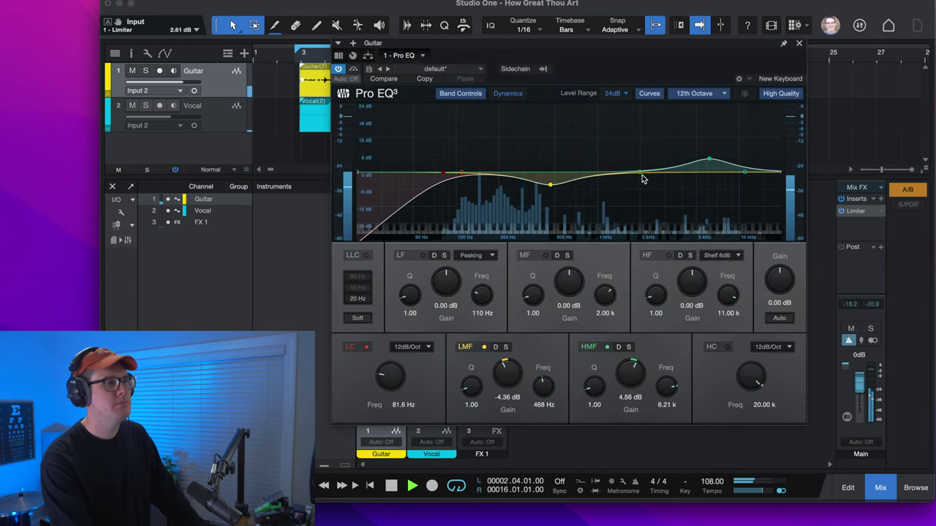
left_click_drag(651, 150, 657, 168)
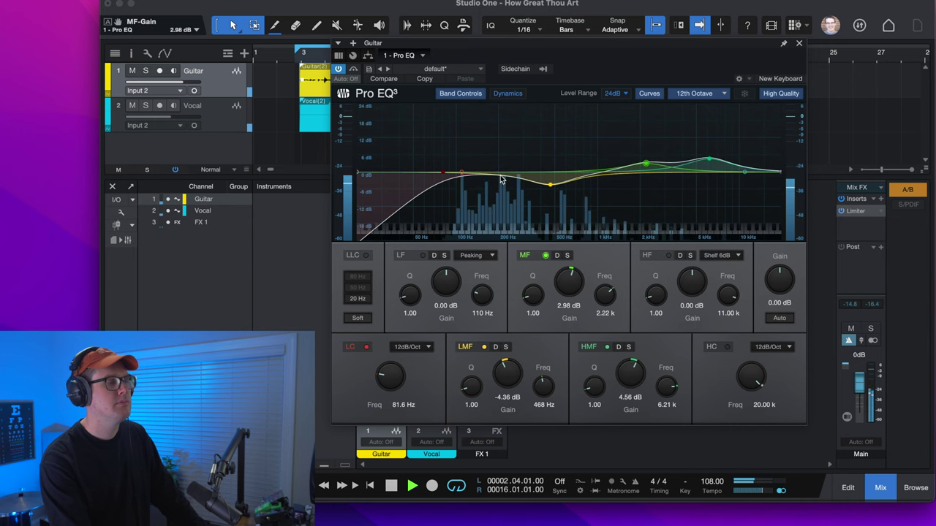
left_click_drag(461, 176, 476, 183)
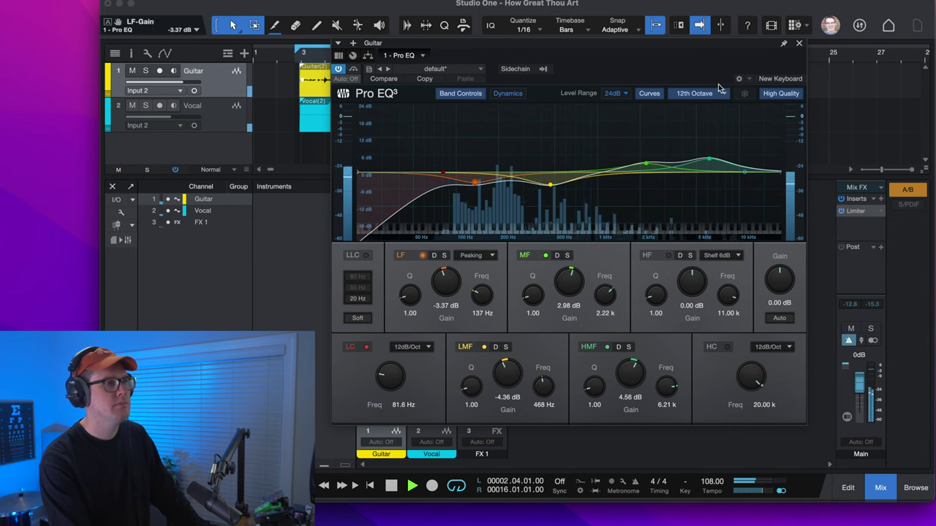
key("super+w")
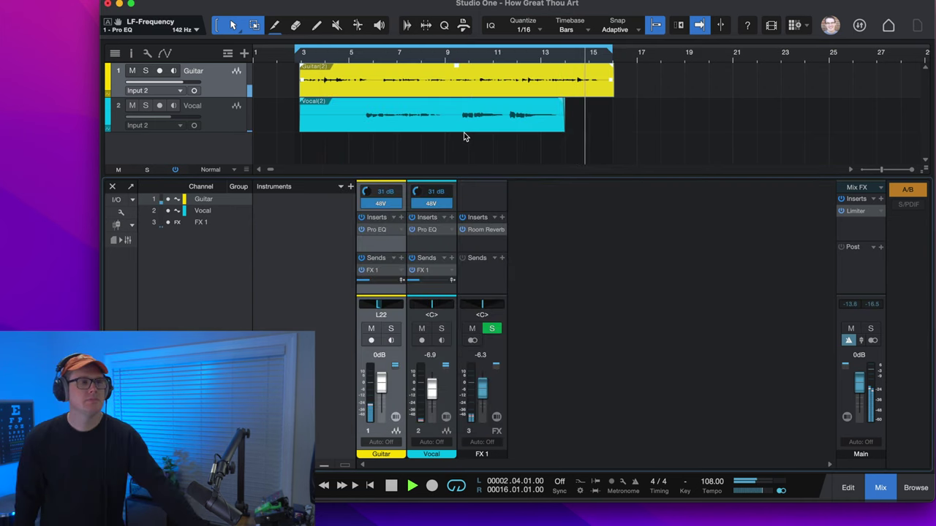
key("space")
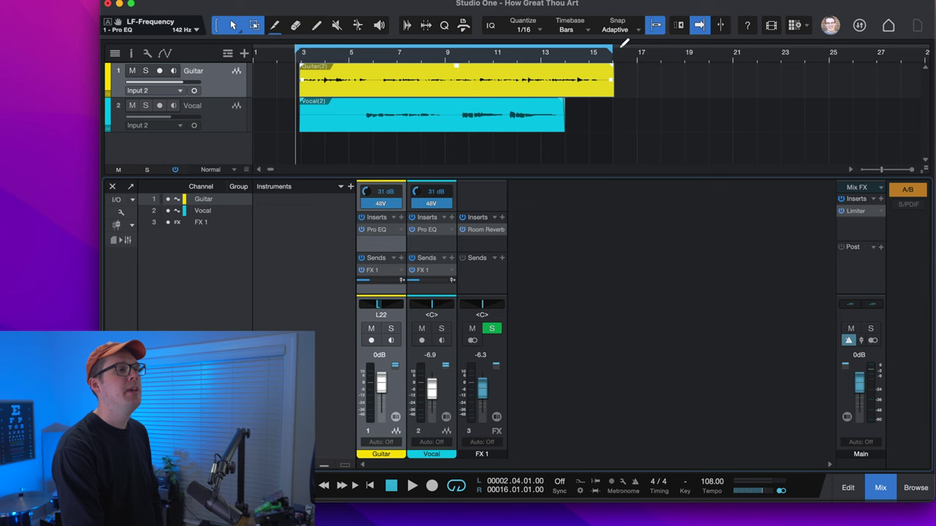
Extend the loop end to 16.02.01.00 and toggle looping off and on, leaving it enabled
mouse_move(613, 49)
left_mouse_down()
mouse_move(369, 49)
mouse_move(456, 49)
left_mouse_up()
mouse_move(506, 66)
left_mouse_down()
mouse_move(636, 71)
mouse_move(621, 73)
left_mouse_up()
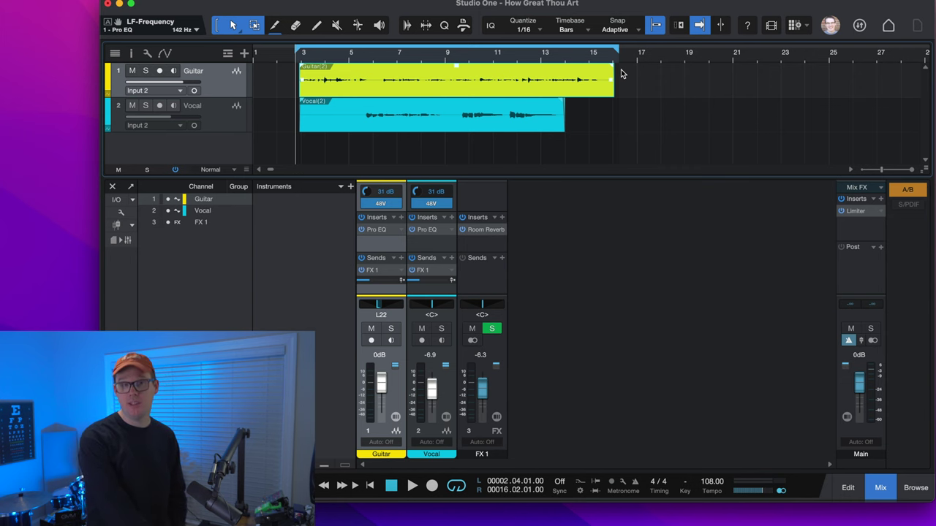
key("KP_Divide")
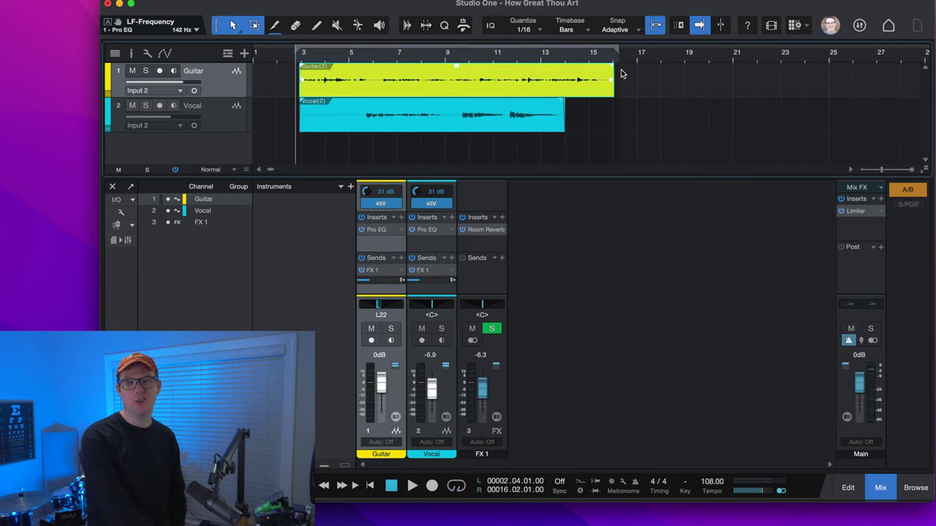
key("KP_Divide")
key("KP_Divide")
key("KP_Divide")
key("KP_Divide")
key("KP_Divide")
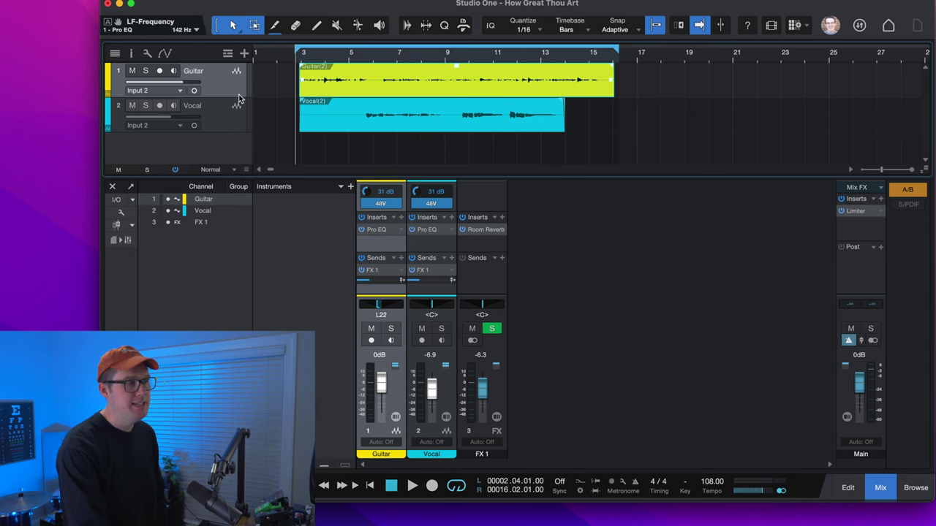
Review the Pro EQ settings on the Guitar and Vocal channels
left_click(384, 229)
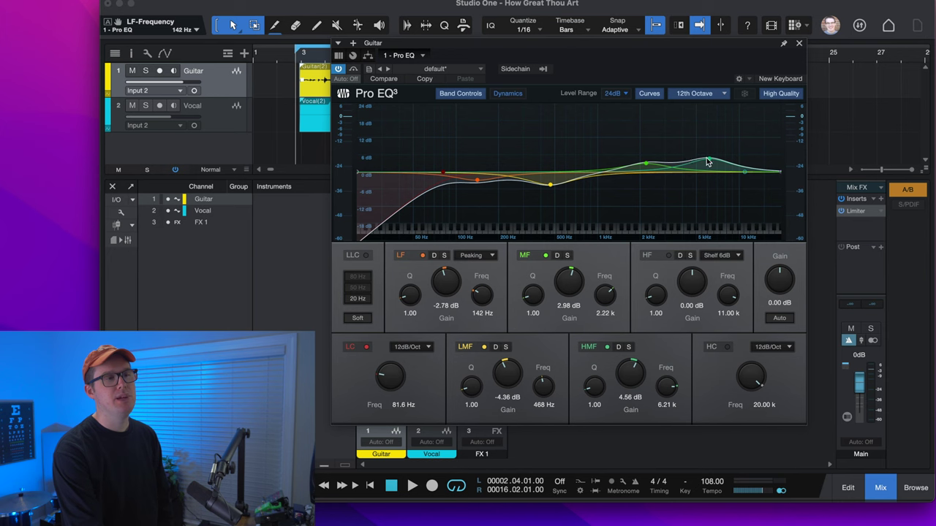
left_click(799, 43)
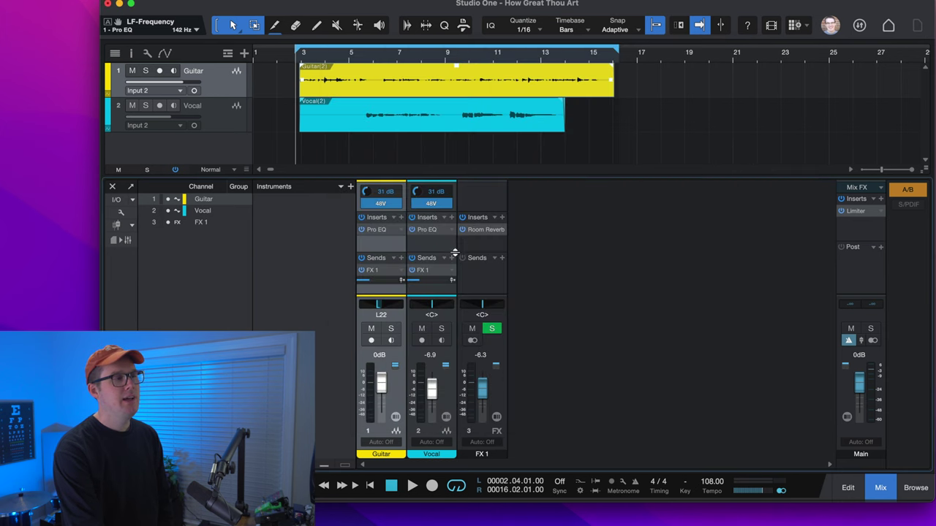
left_click(430, 230)
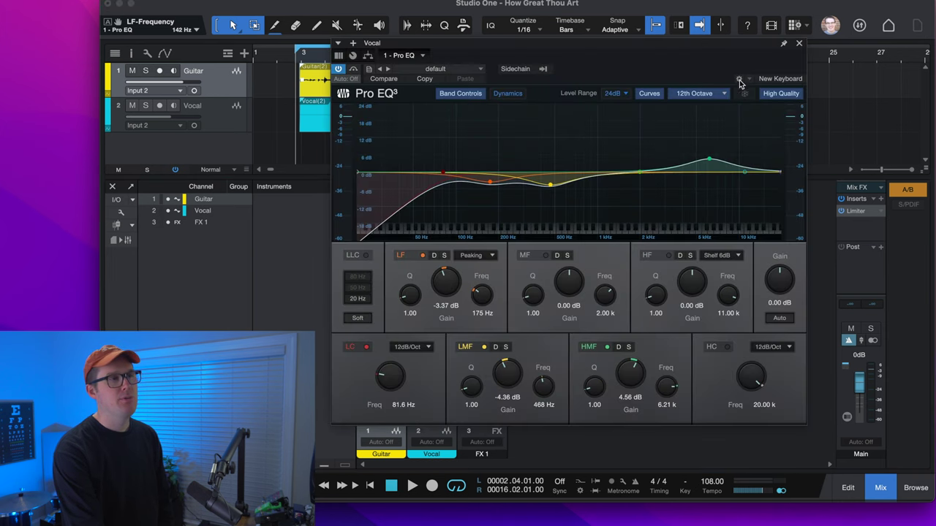
left_click(799, 44)
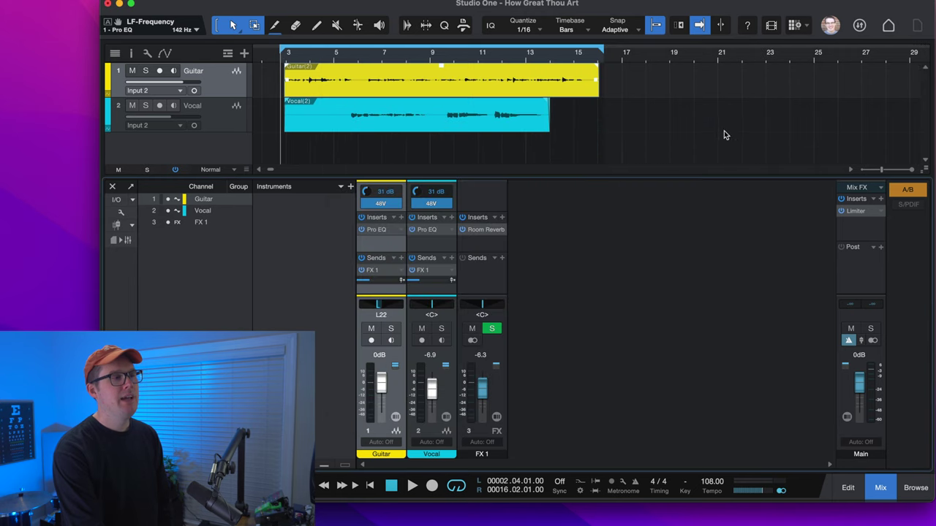
Review the Room Reverb settings on FX 1 and the Limiter settings on Main, and play back the mix
left_click(472, 201)
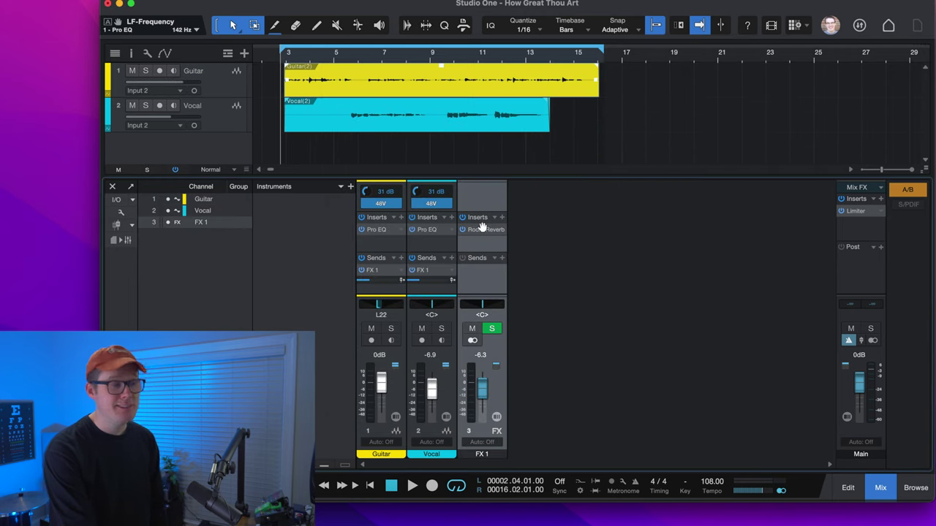
left_click(480, 231)
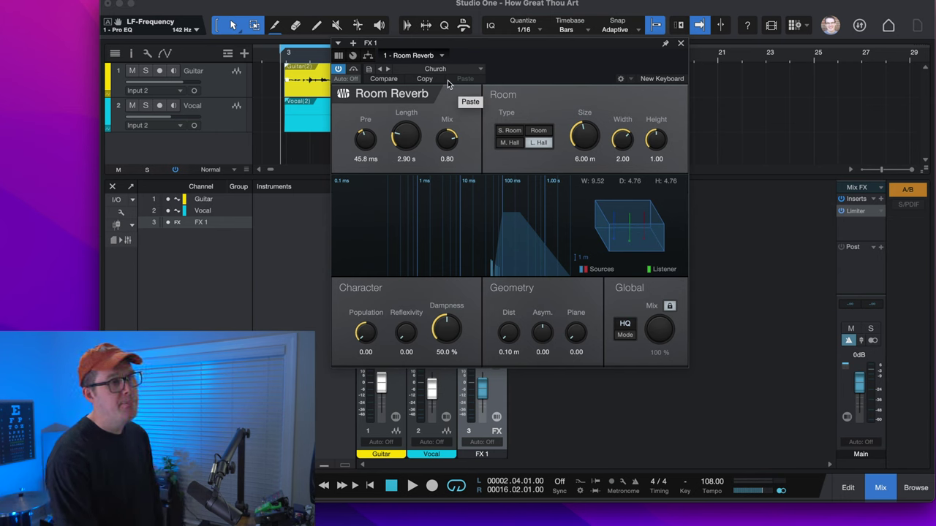
left_click(680, 45)
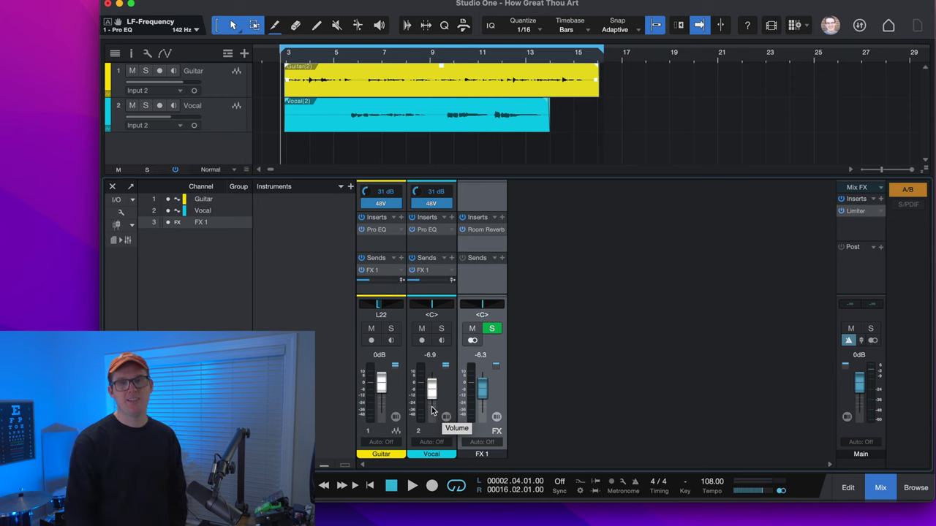
double_click(859, 213)
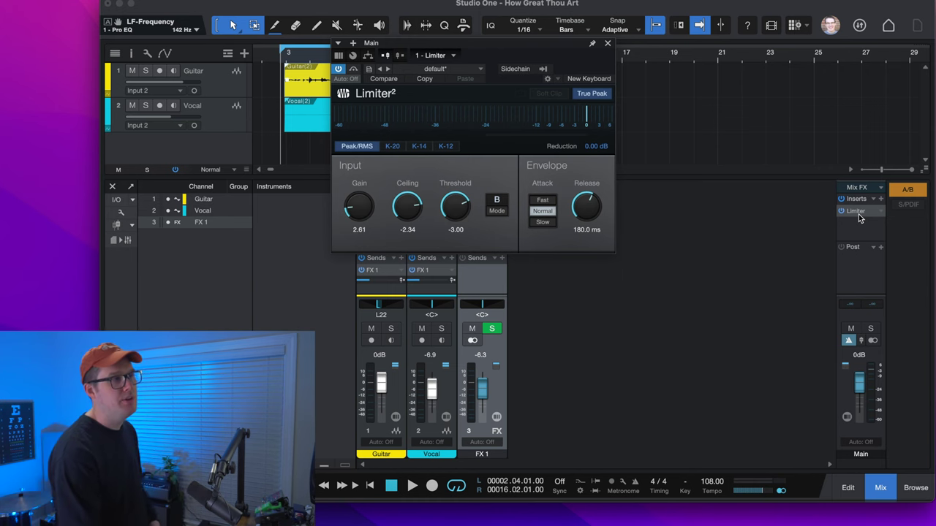
left_click(607, 45)
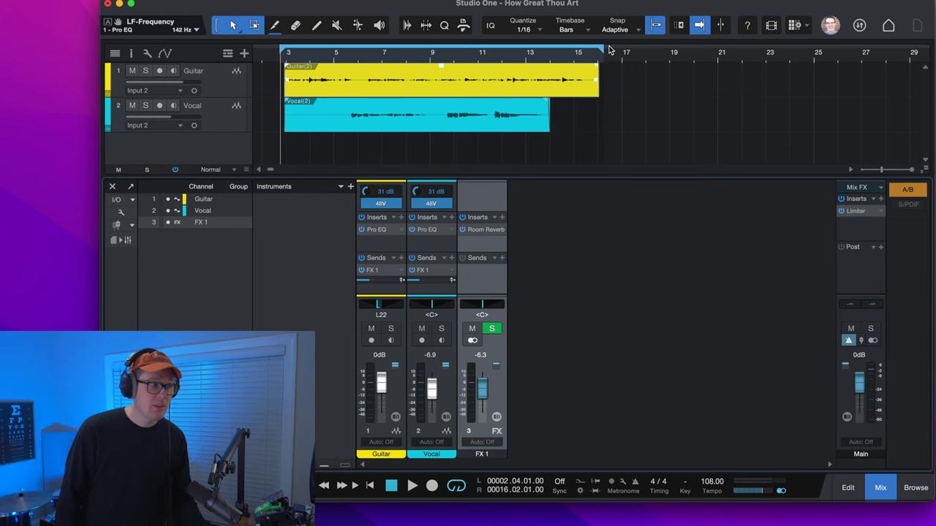
key("space")
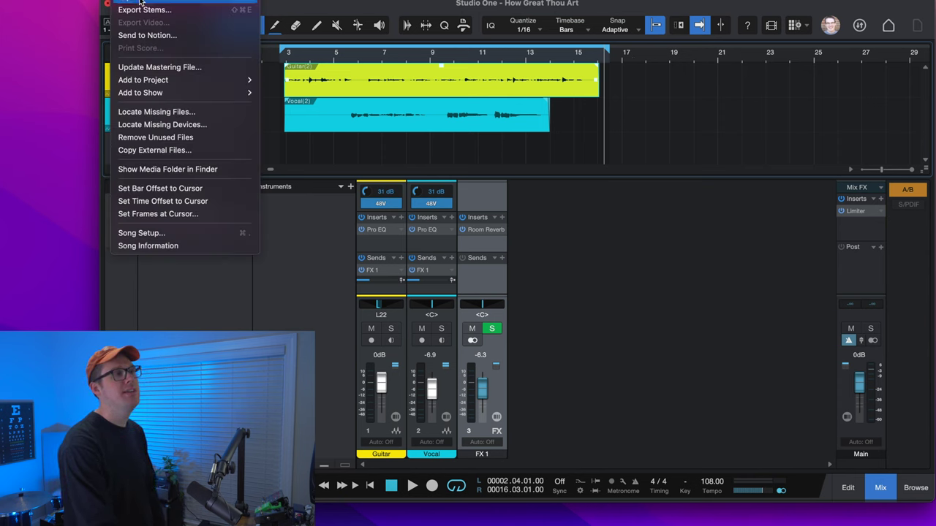
Start a mixdown export and name the file "How Great Thou Art"
left_click(141, 3)
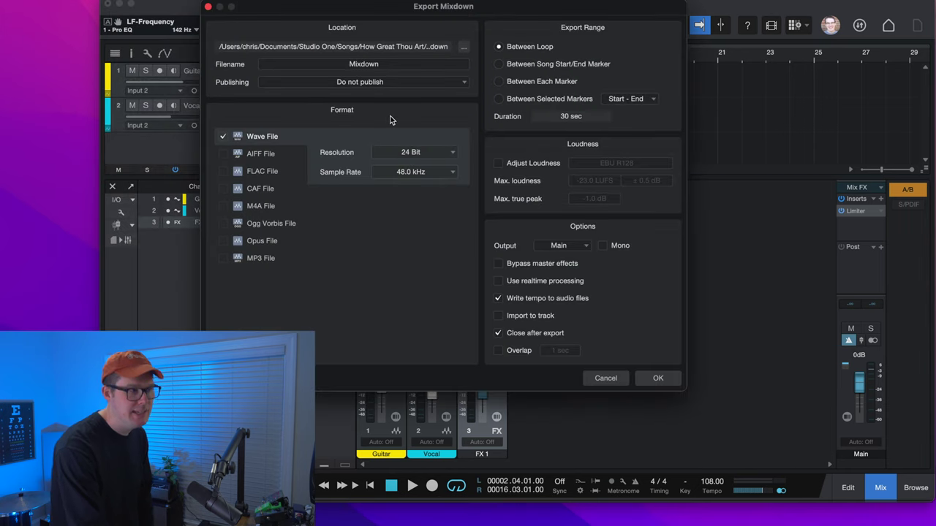
left_click(383, 64)
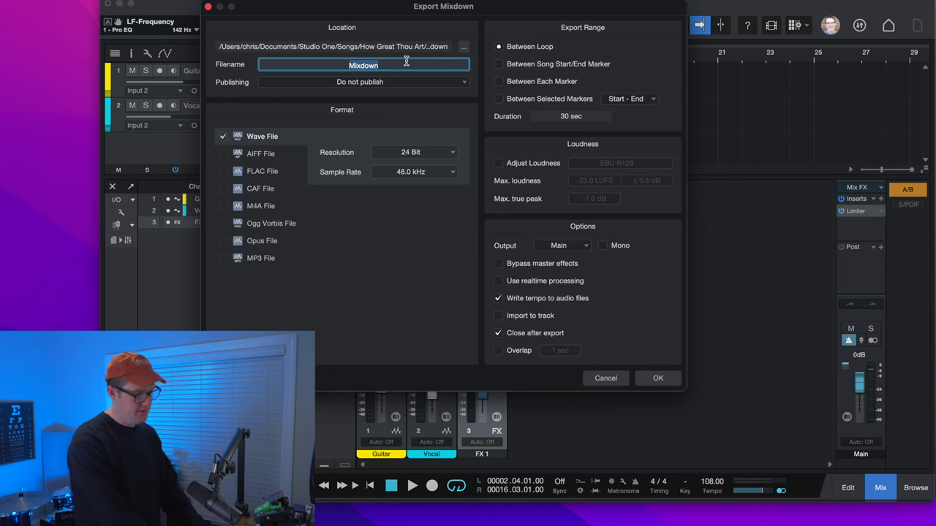
type("How Gr")
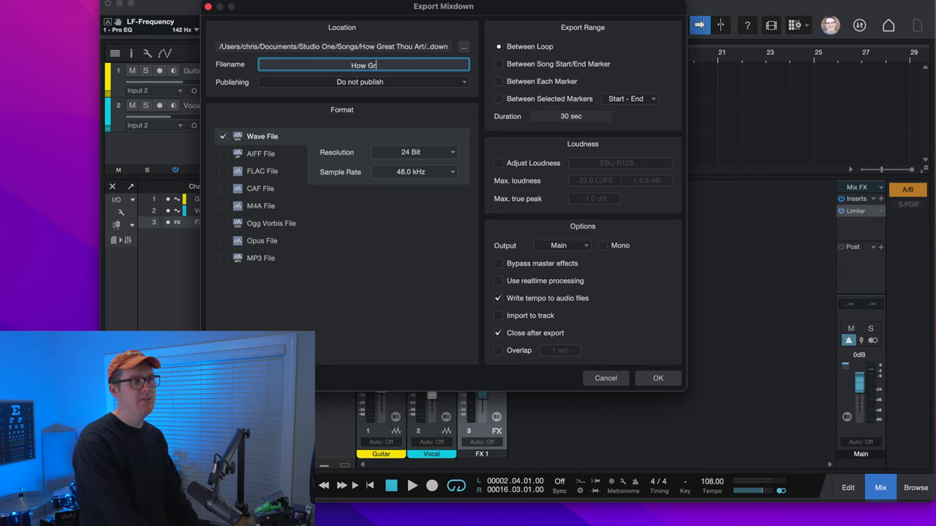
type("eat Thou Art")
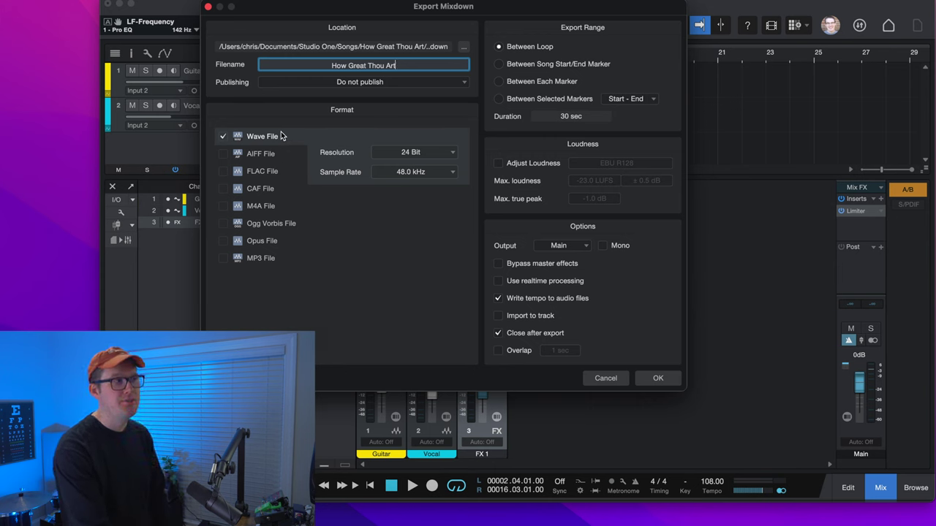
Keep the Wave File export at 24 Bit and 48.0 kHz, and add an MP3 File at a constant 320 kbps bitrate
left_click(433, 155)
left_click(436, 155)
left_click(442, 155)
left_click(450, 172)
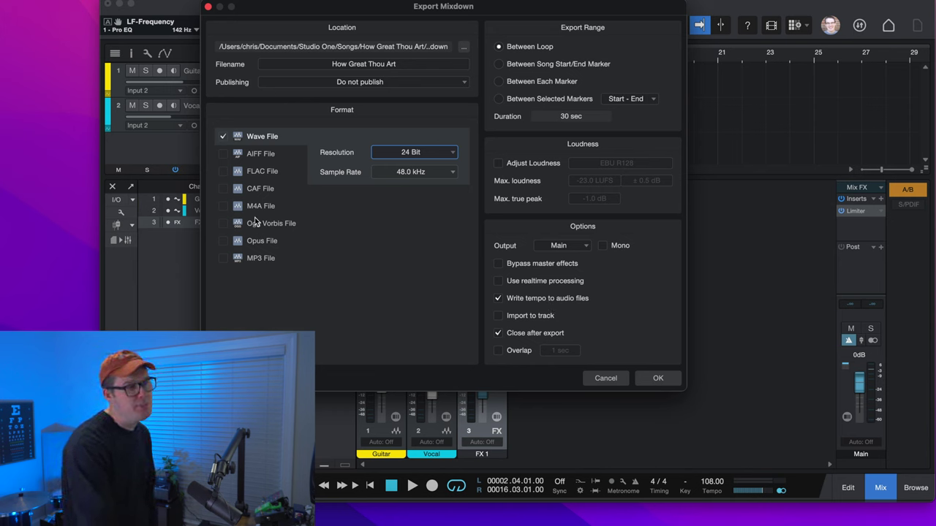
left_click(224, 261)
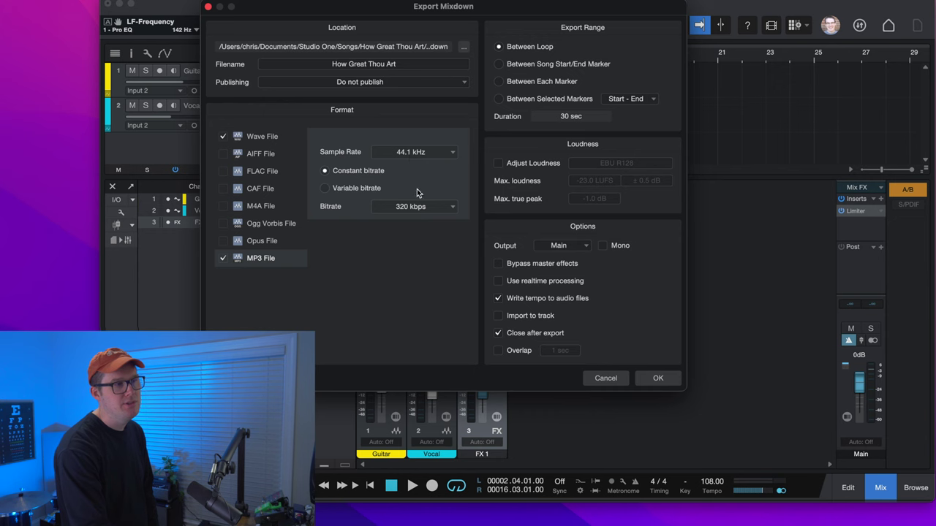
left_click(452, 207)
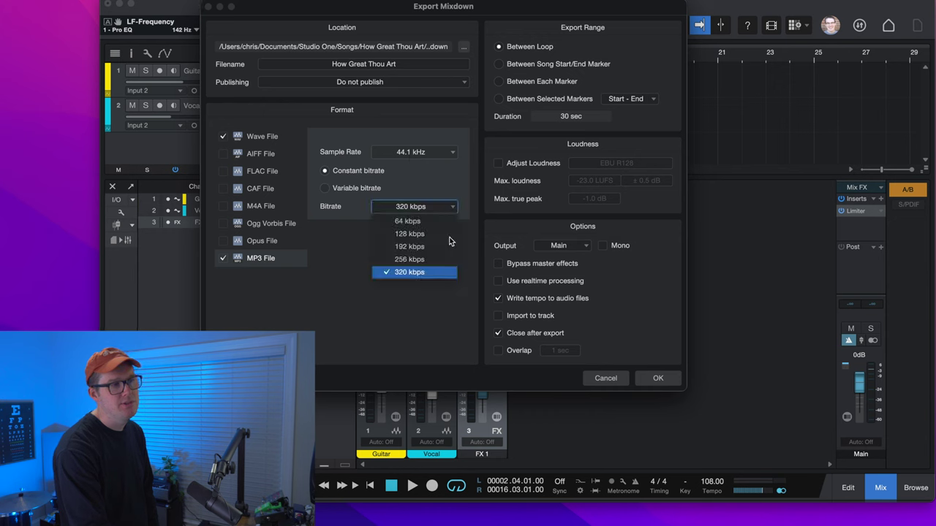
left_click(446, 277)
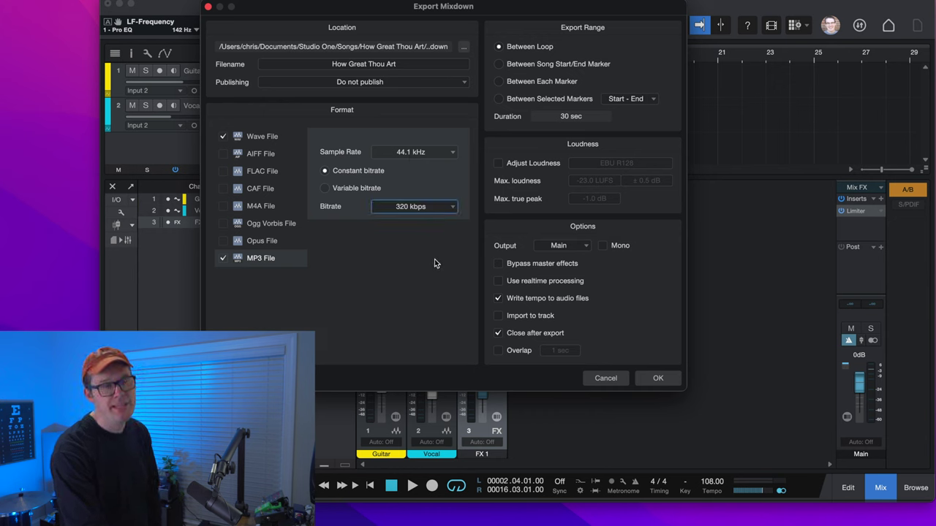